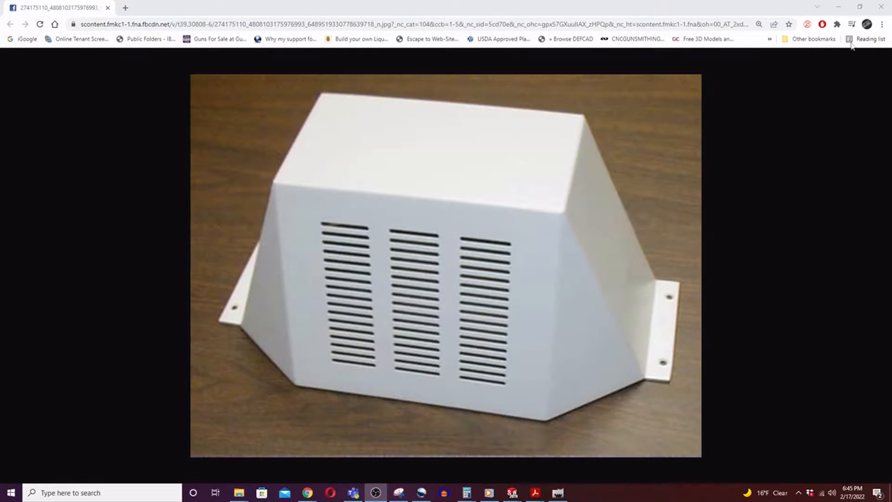
Switch to the Test Box.SLDPRT part in SOLIDWORKS and activate its Default configuration
click(839, 6)
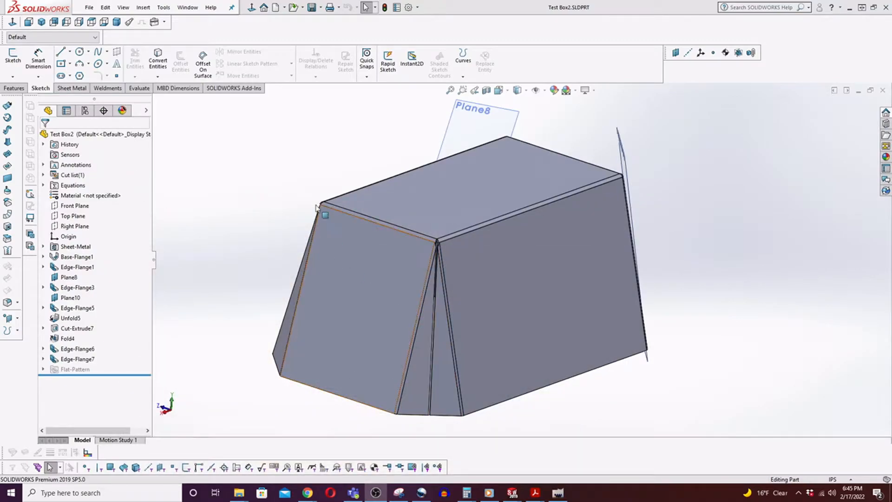
click(187, 7)
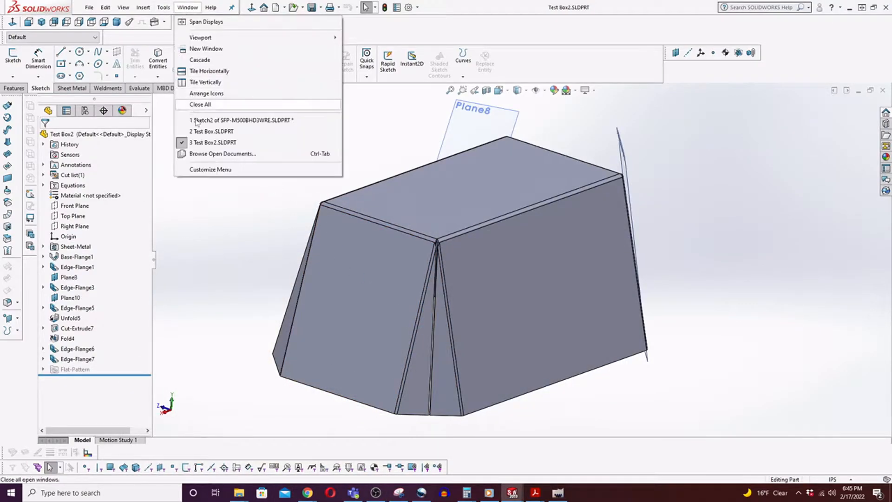
click(200, 132)
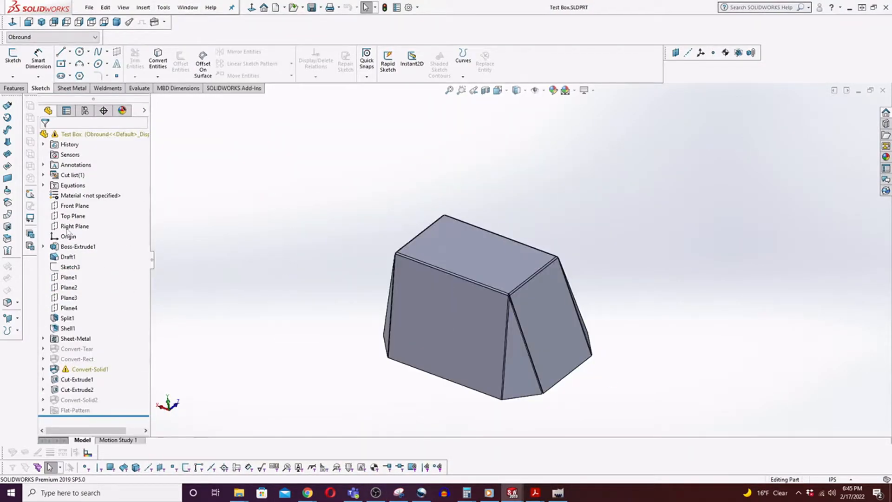
click(51, 38)
click(60, 47)
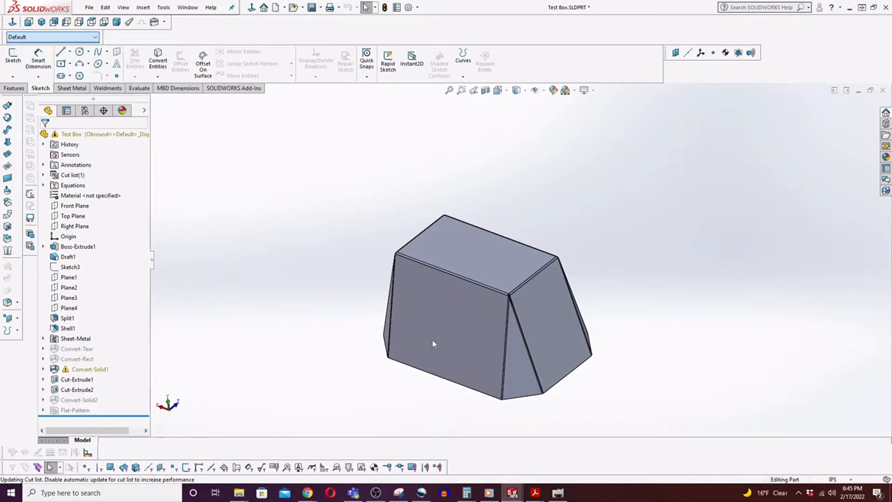
Delete the Convert-Solid2 sheet metal feature from the part
click(90, 400)
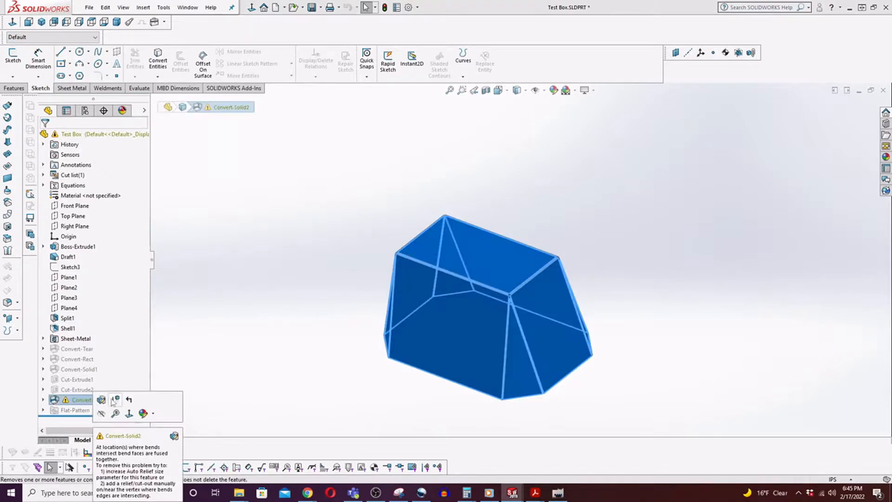
key(Delete)
click(650, 285)
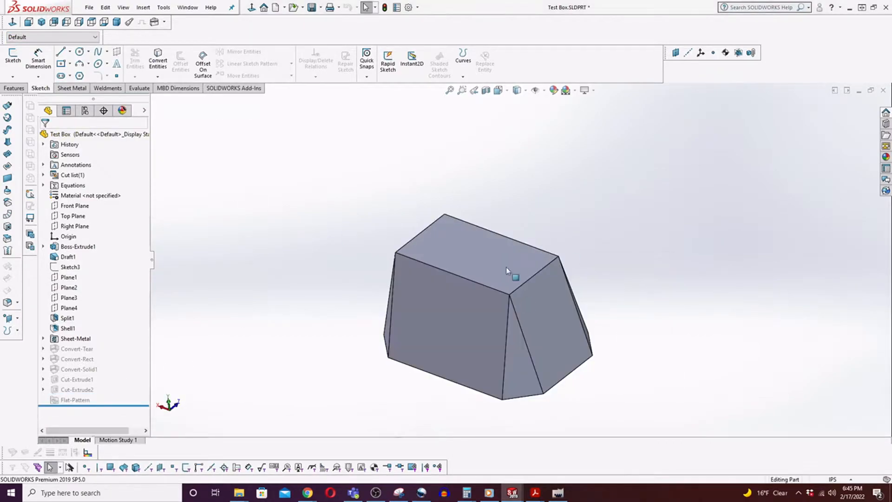
Roll the model back to just after Boss-Extrude1, then forward past Draft1, to examine the base block and its tapered sides
drag(129, 407, 125, 252)
middle_drag(522, 288, 542, 305)
click(488, 366)
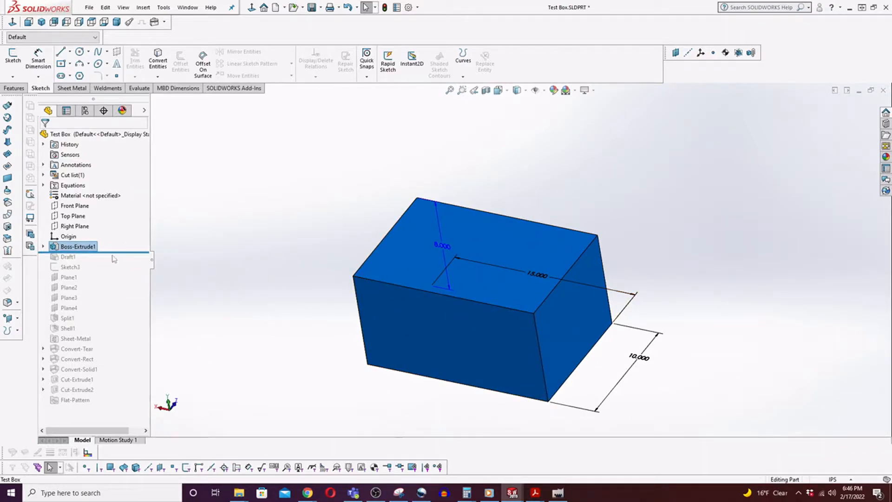
drag(120, 253, 120, 262)
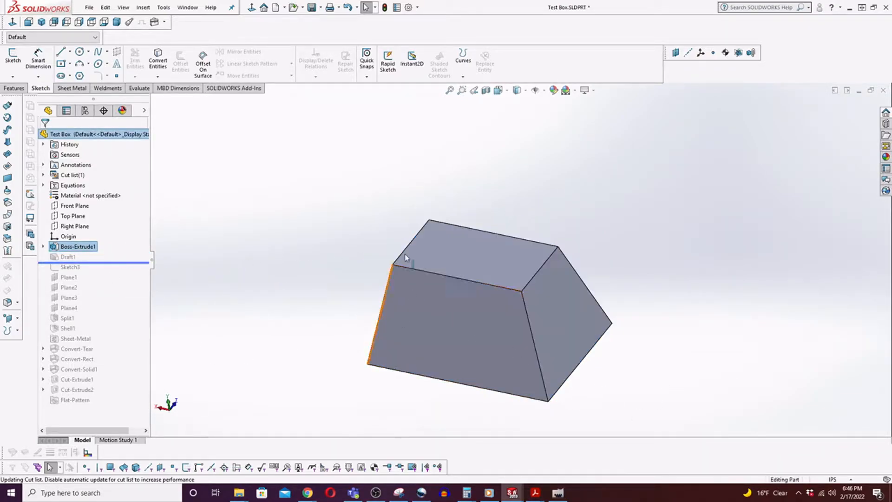
middle_drag(475, 317, 482, 285)
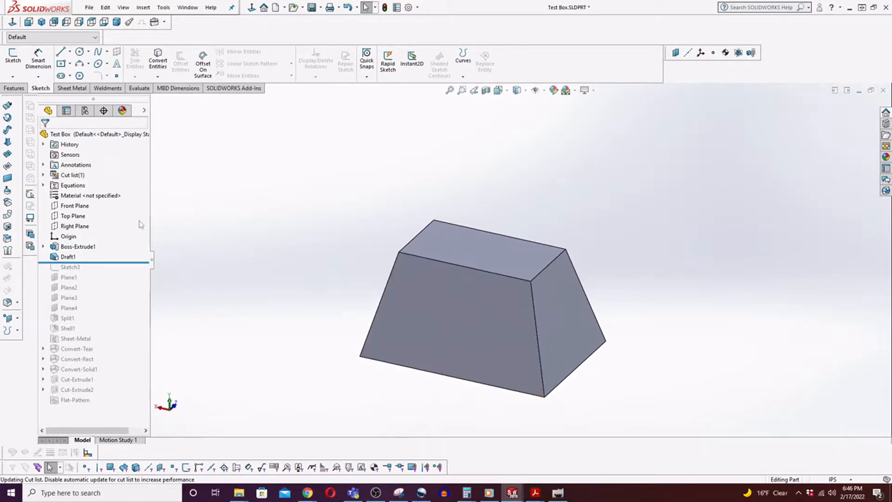
Roll the model forward through Plane4 and Split1 to examine Plane1 and the cut corners
drag(133, 262, 133, 313)
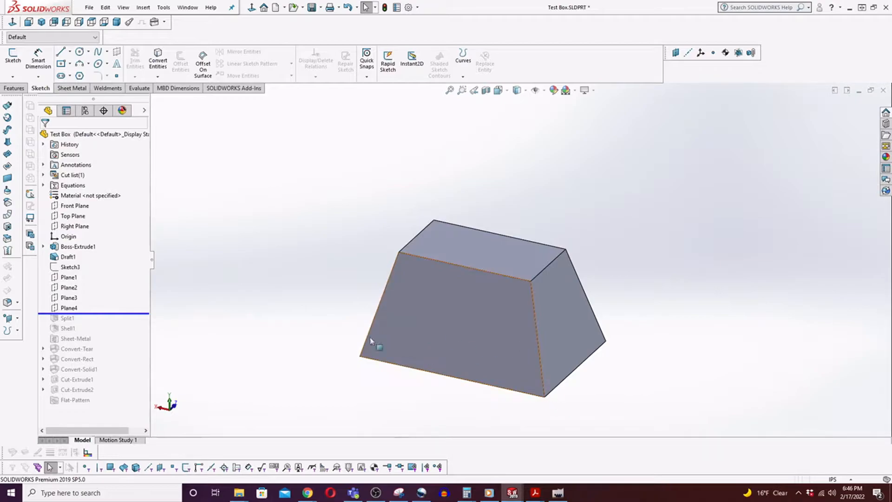
click(89, 278)
middle_drag(649, 348, 542, 249)
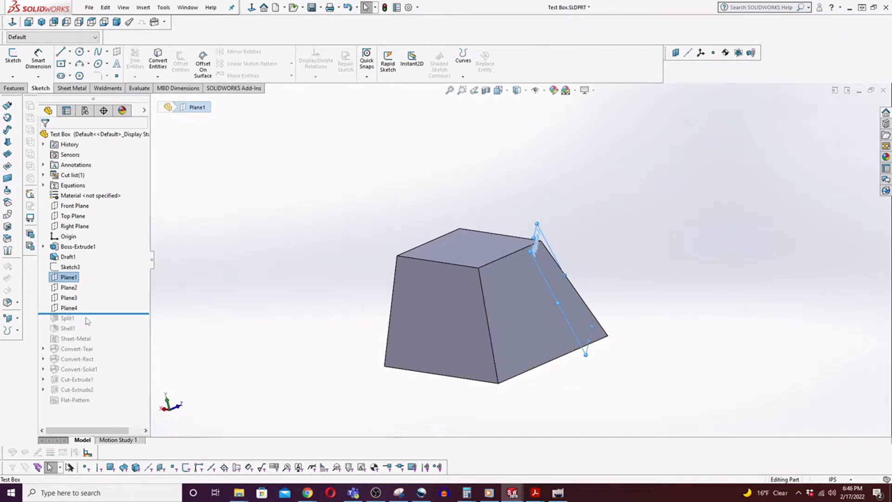
drag(96, 313, 93, 324)
middle_drag(497, 328, 520, 369)
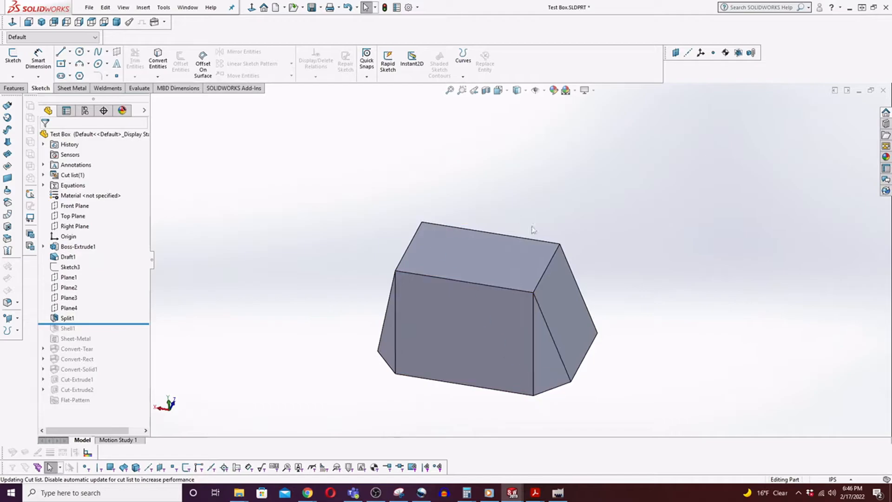
Show the dimensions of Draft1 and Boss-Extrude1 on the model to examine the draft angle and block size
click(68, 257)
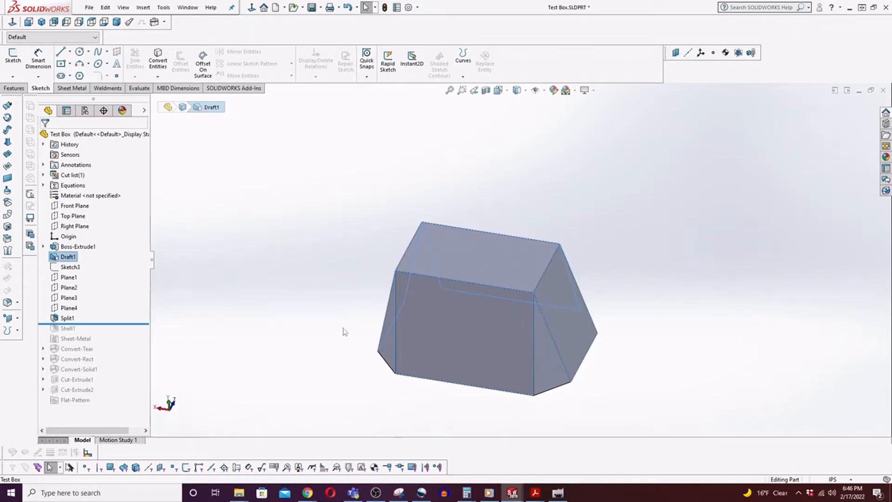
click(178, 299)
double_click(73, 256)
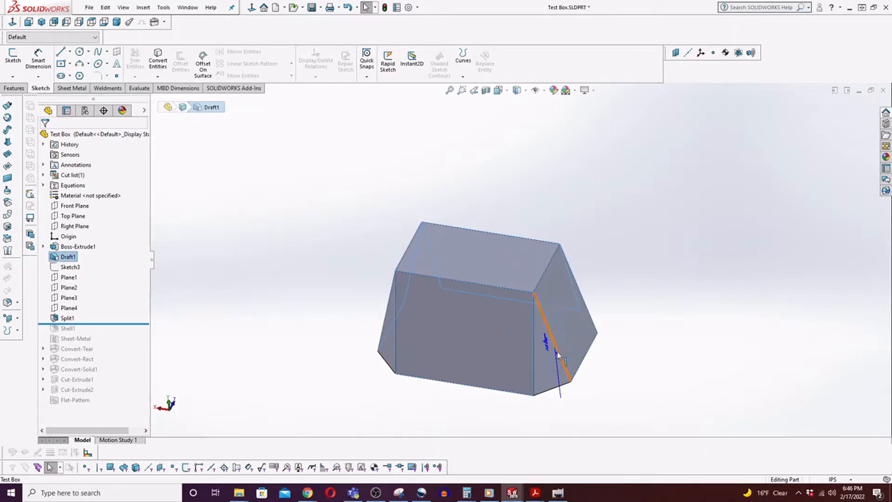
double_click(469, 324)
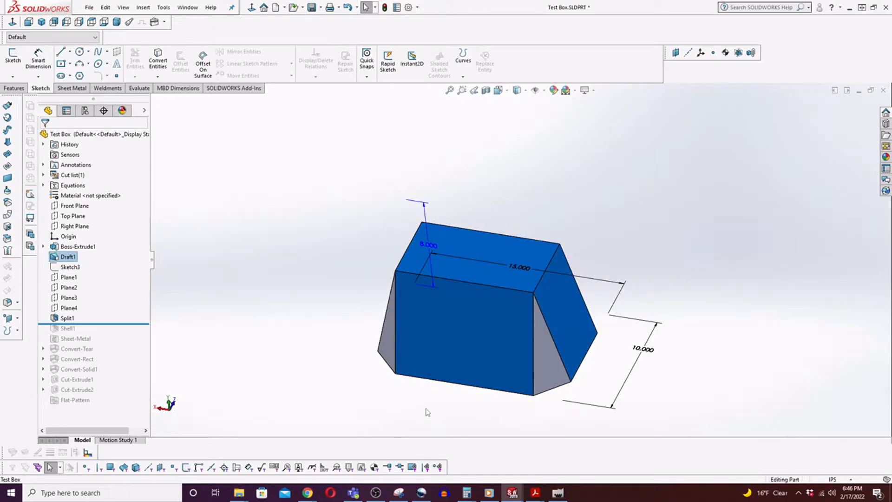
middle_drag(467, 321, 483, 257)
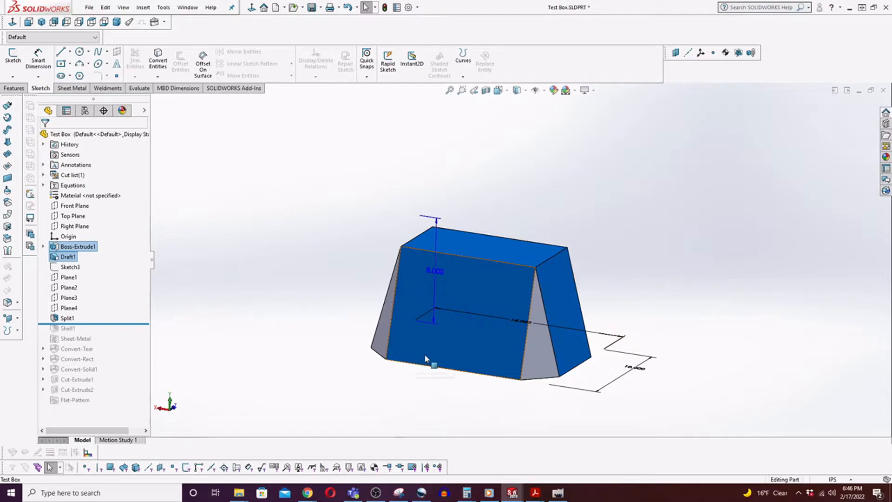
Check the lengths of the upper and lower edges of the long side face
click(529, 268)
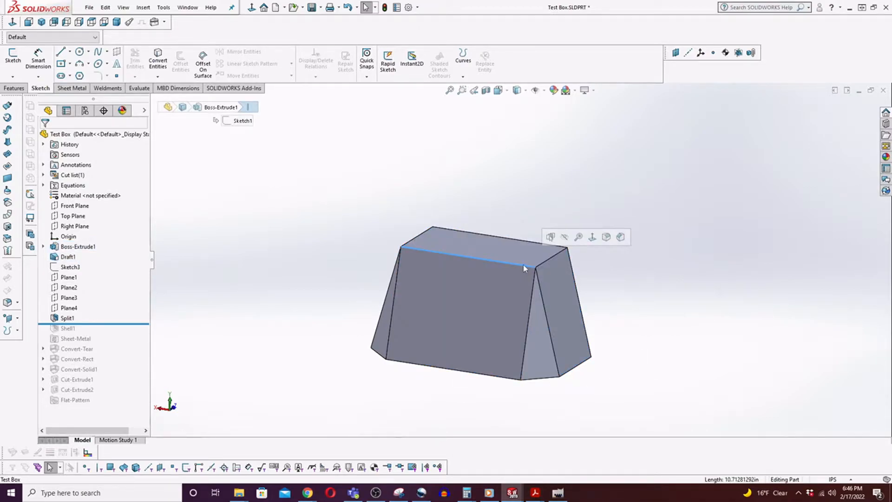
click(482, 378)
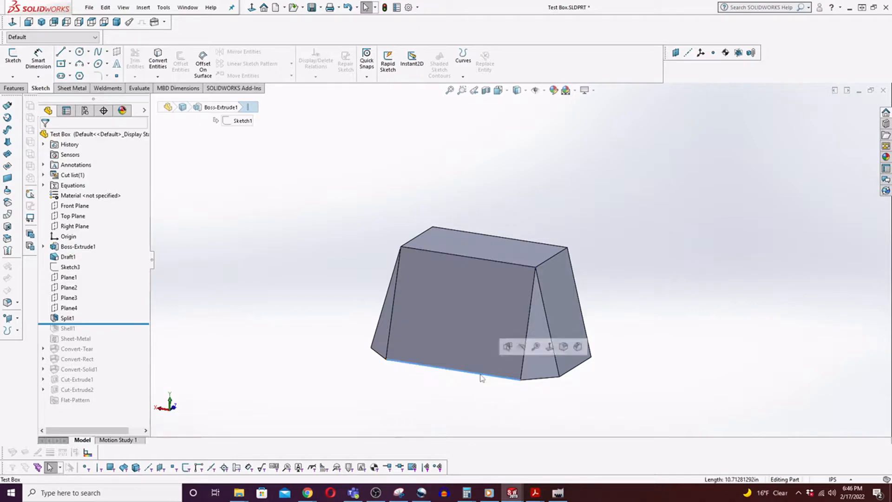
click(314, 260)
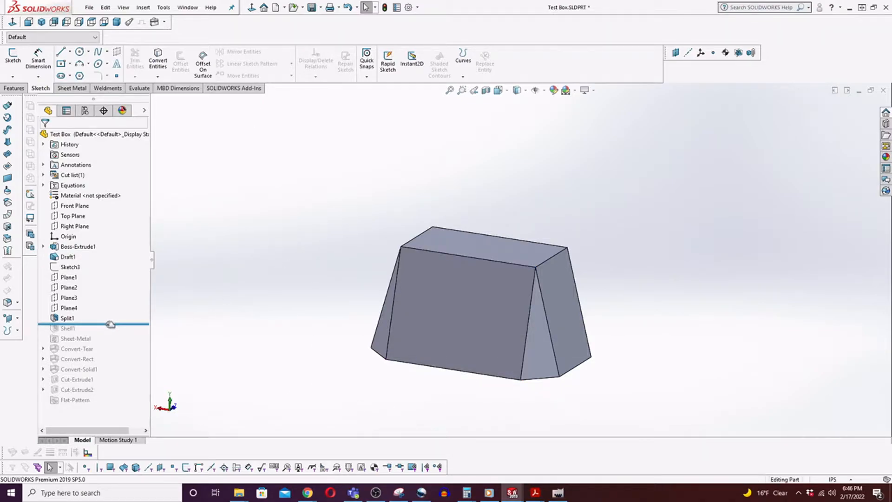
Roll the model forward past Shell1 and examine the hollow body from below and above
drag(111, 327, 110, 334)
middle_drag(474, 332, 437, 270)
middle_drag(501, 235, 517, 167)
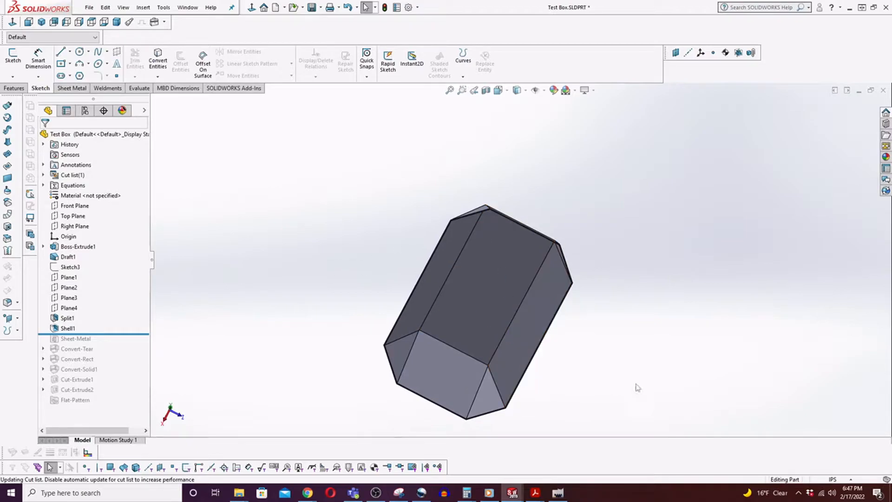
middle_drag(503, 257, 494, 341)
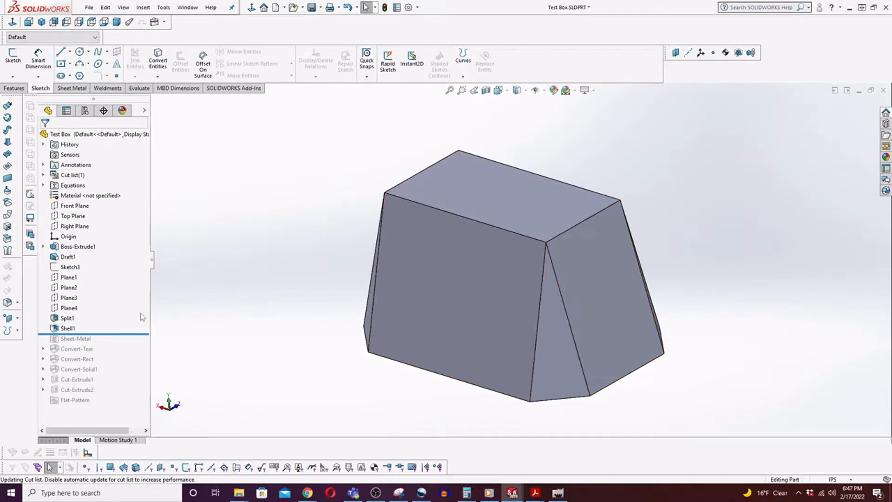
Roll the model forward to the end and start Convert to Sheet Metal with the top face as the fixed face
drag(143, 333, 147, 401)
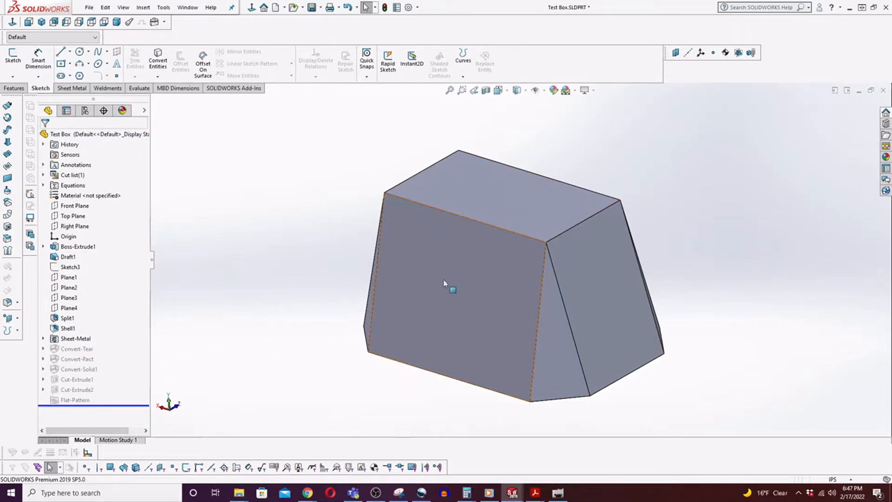
click(72, 88)
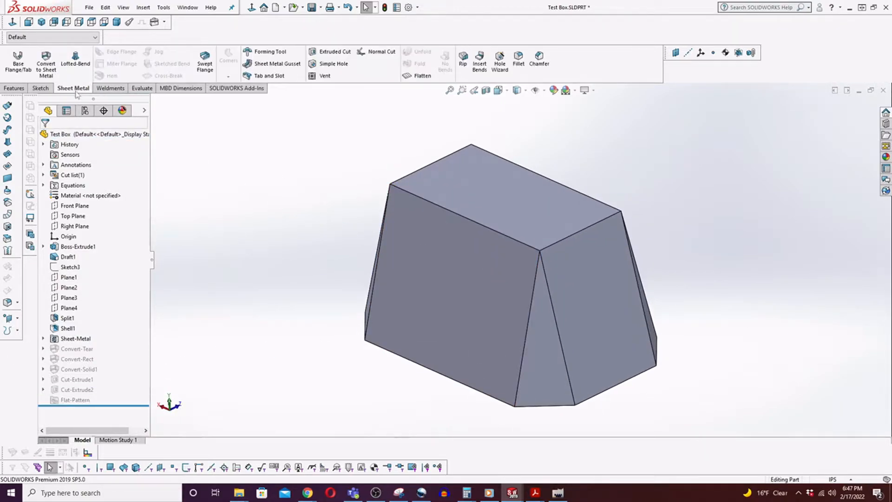
click(46, 65)
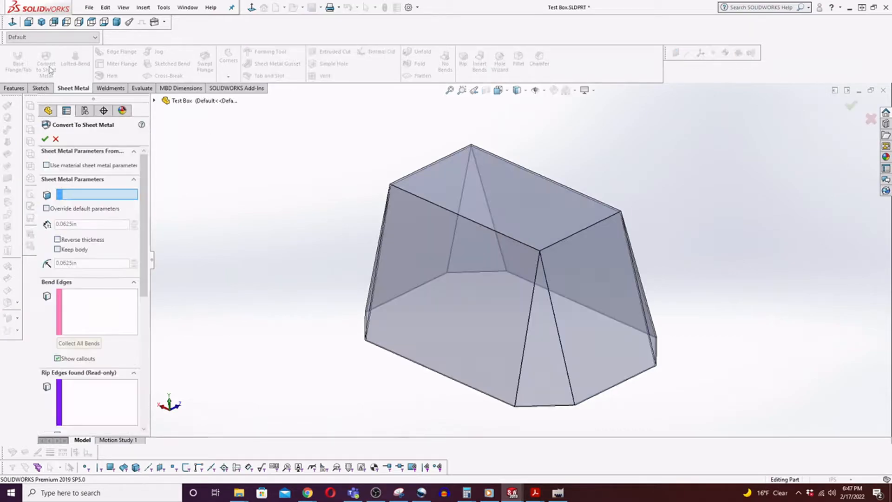
click(519, 189)
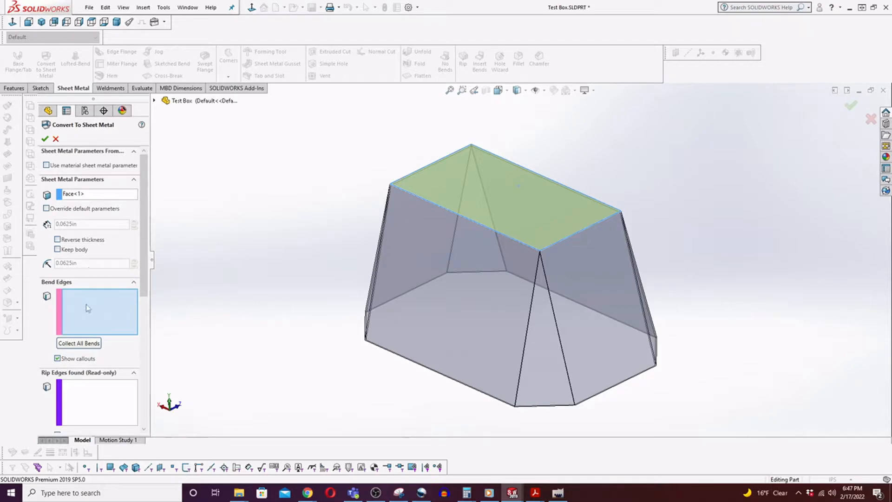
Select the four outer perimeter edges of the top face as bend edges
click(513, 238)
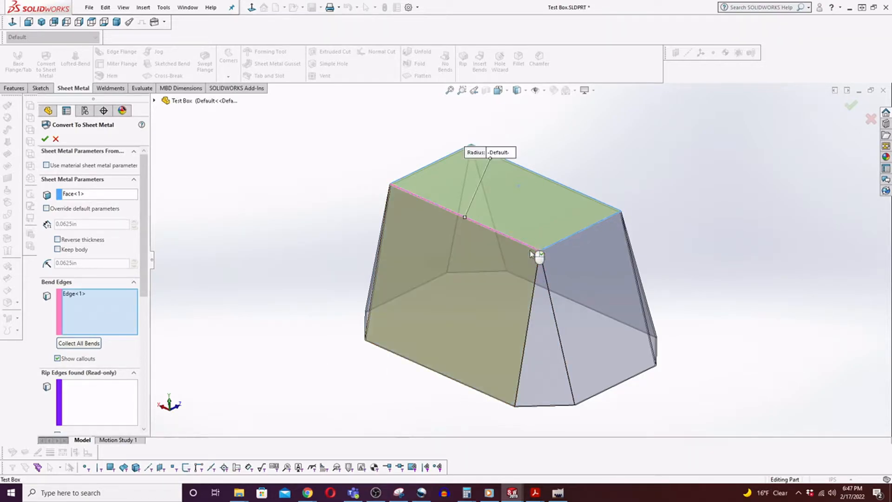
click(555, 244)
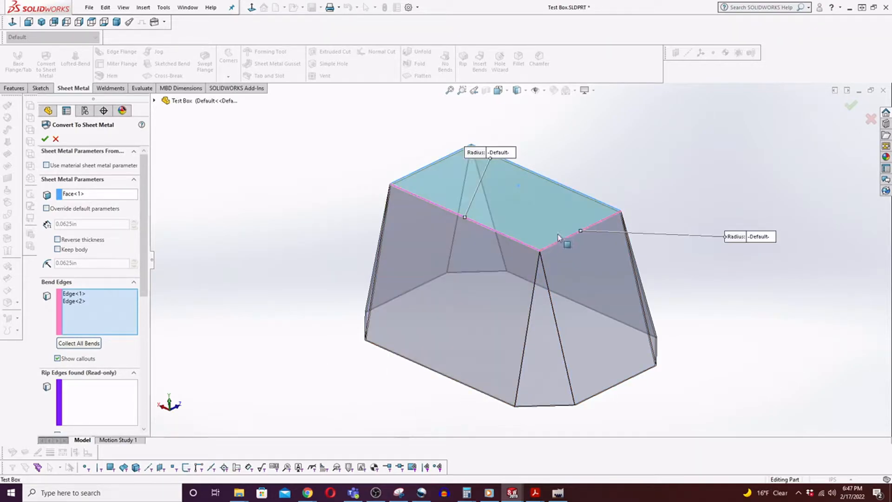
click(595, 202)
scroll(448, 190, down, 3)
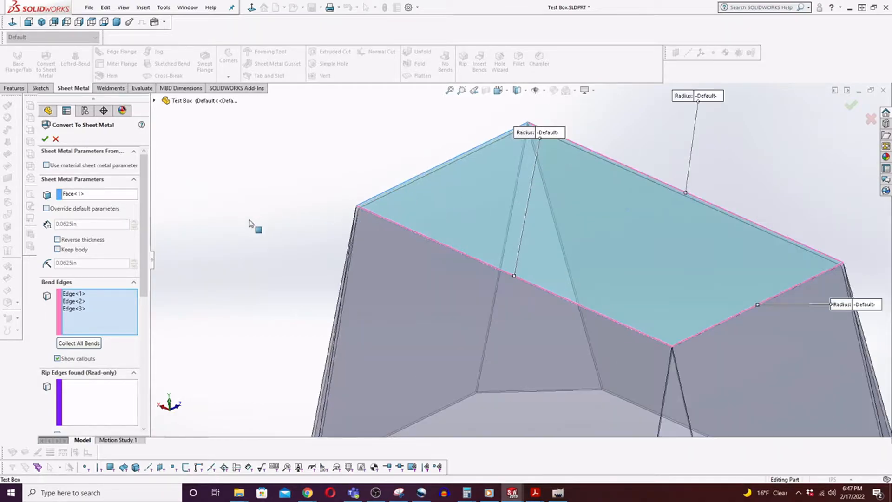
scroll(394, 191, down, 3)
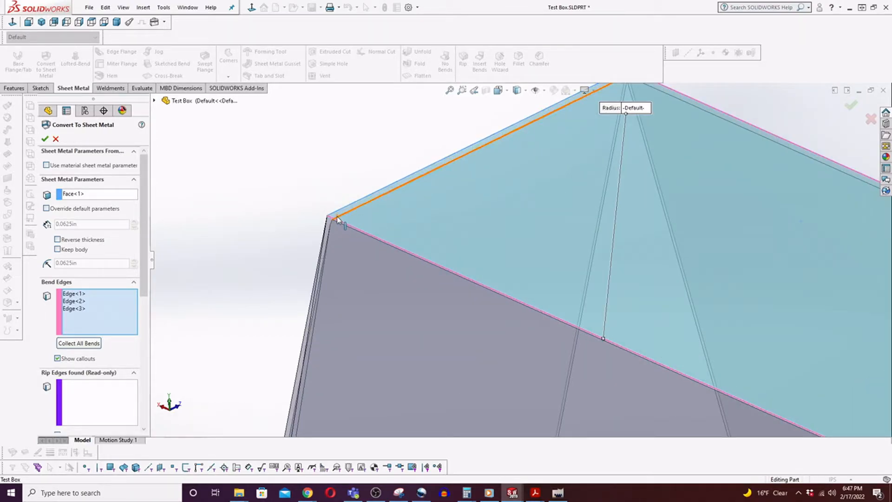
click(341, 218)
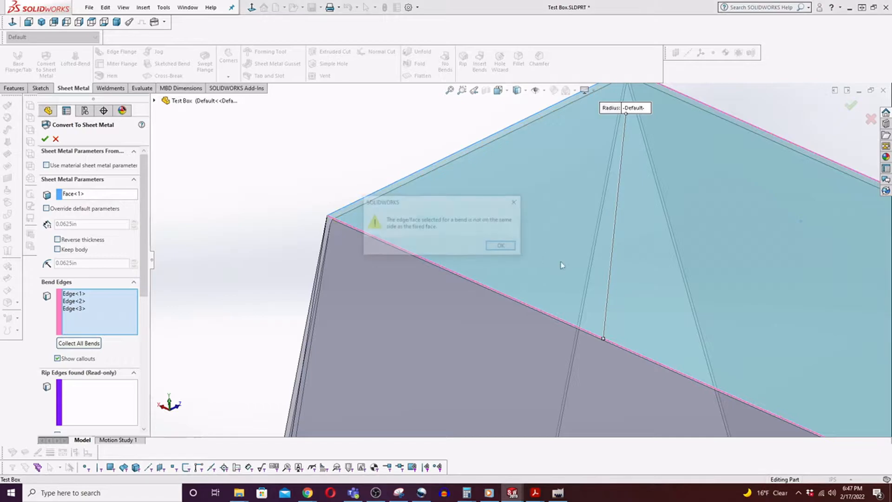
click(503, 246)
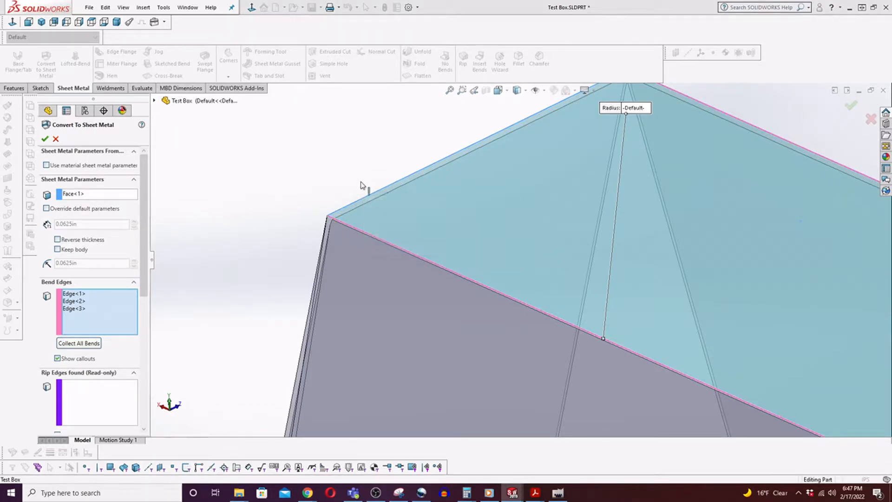
click(362, 200)
key(z)
click(82, 316)
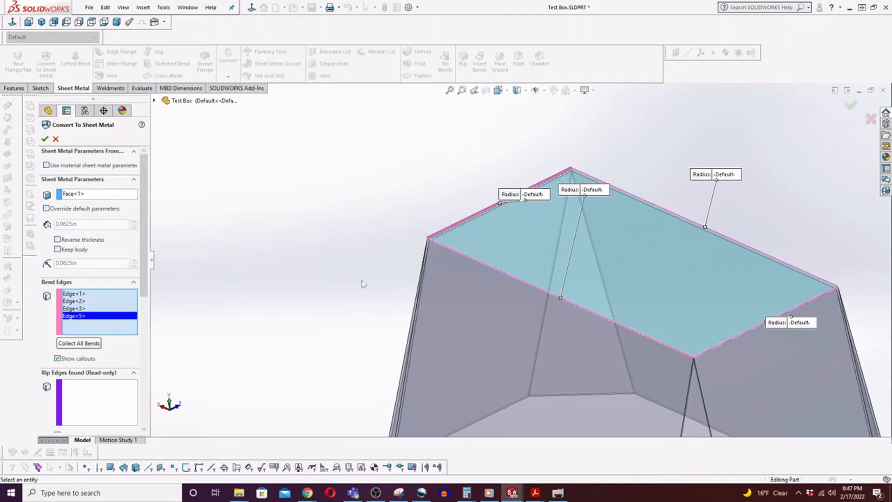
Add the slanted edge between the long side face and the adjoining triangular corner face as a bend edge
key(z)
middle_drag(603, 361, 590, 251)
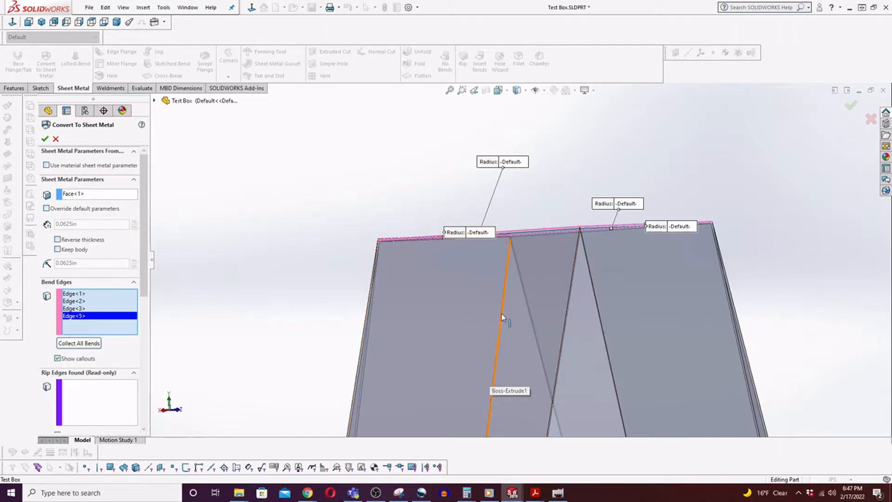
middle_drag(501, 313, 517, 336)
key(z)
key(z)
key(z)
key(f)
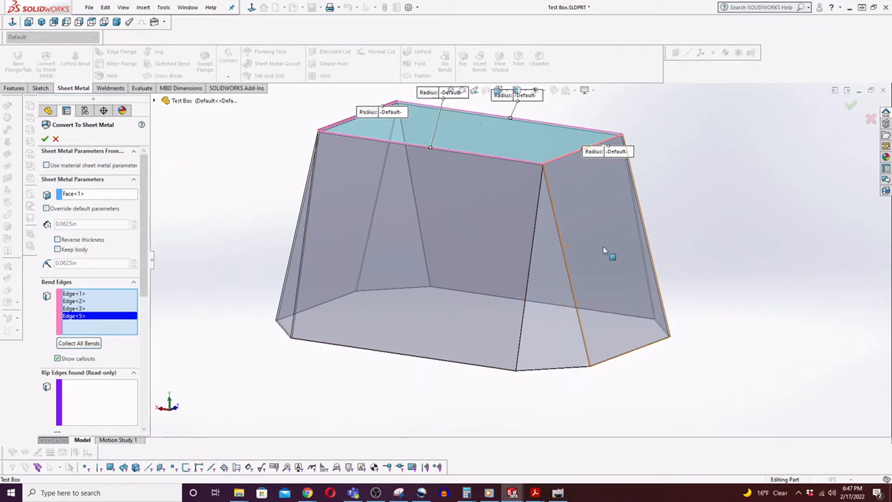
scroll(515, 320, down, 4)
click(522, 399)
scroll(564, 376, up, 4)
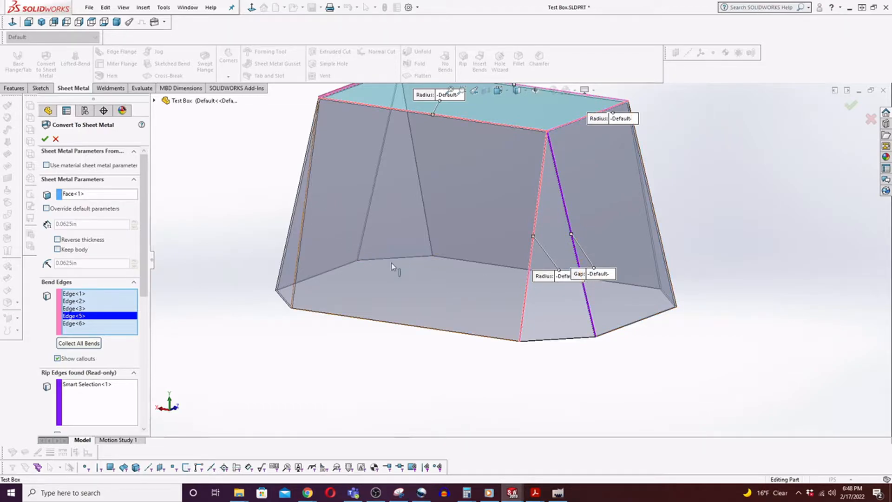
Add the slanted edge beside the triangular corner face at the second box corner as a bend edge
middle_drag(341, 260, 290, 309)
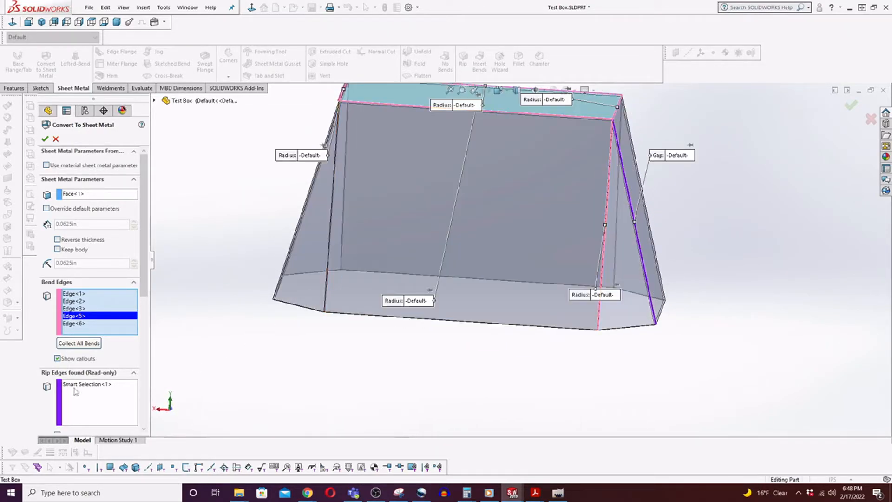
middle_drag(343, 268, 463, 363)
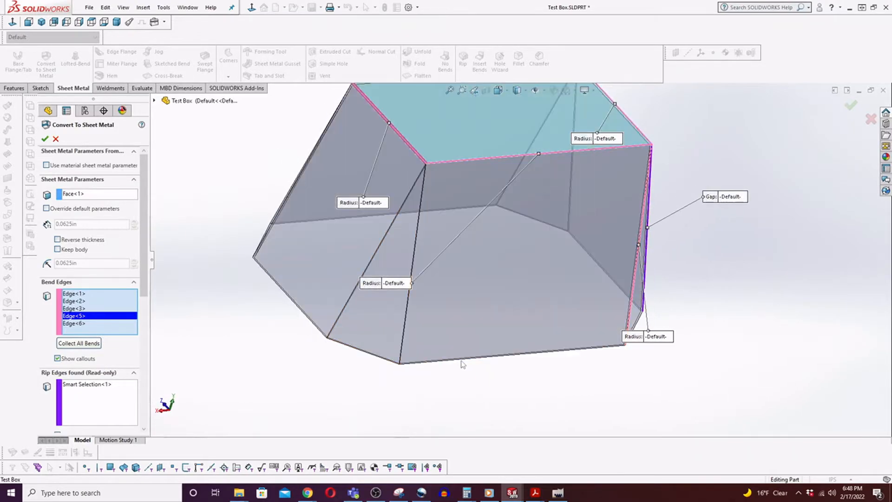
scroll(446, 369, down, 4)
click(364, 327)
scroll(330, 281, up, 4)
Add the slanted edges beside the triangular corner faces at the two remaining box corners as bend edges
middle_drag(342, 303, 693, 197)
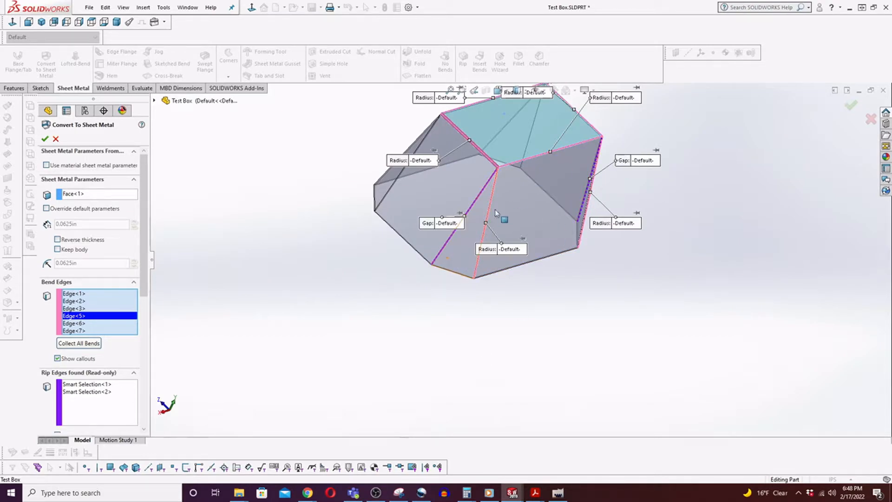
scroll(425, 168, down, 8)
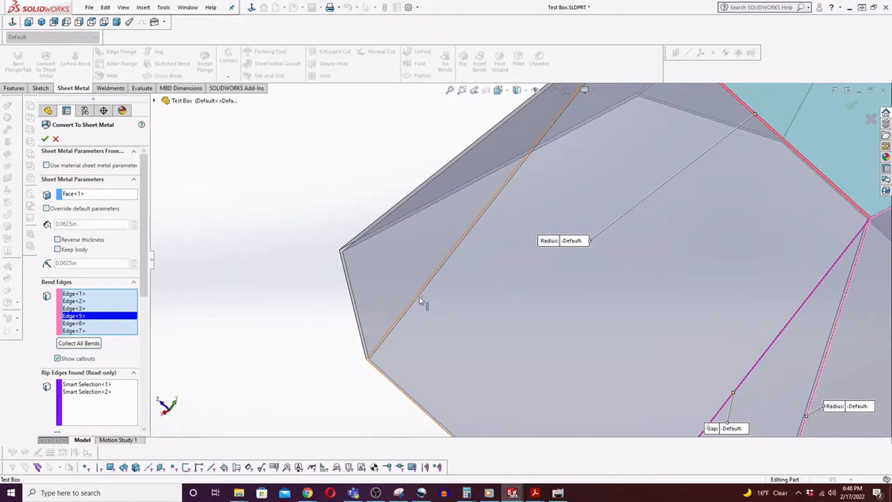
scroll(420, 297, up, 5)
middle_drag(607, 221, 647, 316)
scroll(688, 335, down, 10)
scroll(730, 355, down, 2)
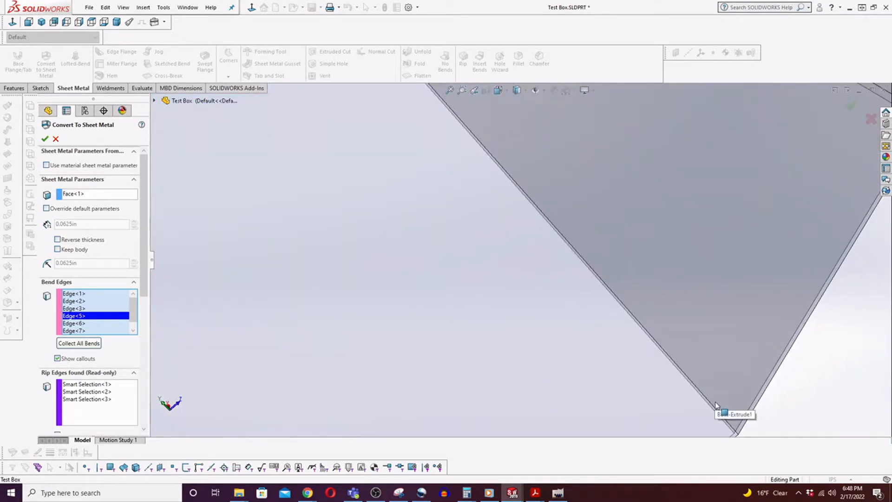
click(717, 412)
scroll(481, 223, up, 3)
scroll(620, 327, up, 5)
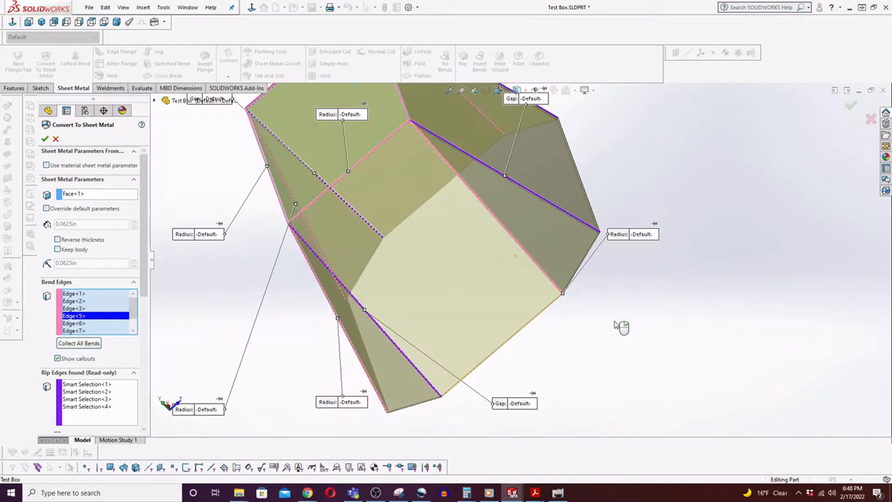
Try the overlap type as the corner default, inspect a ripped corner, and restore the open butt type
middle_drag(623, 325, 491, 148)
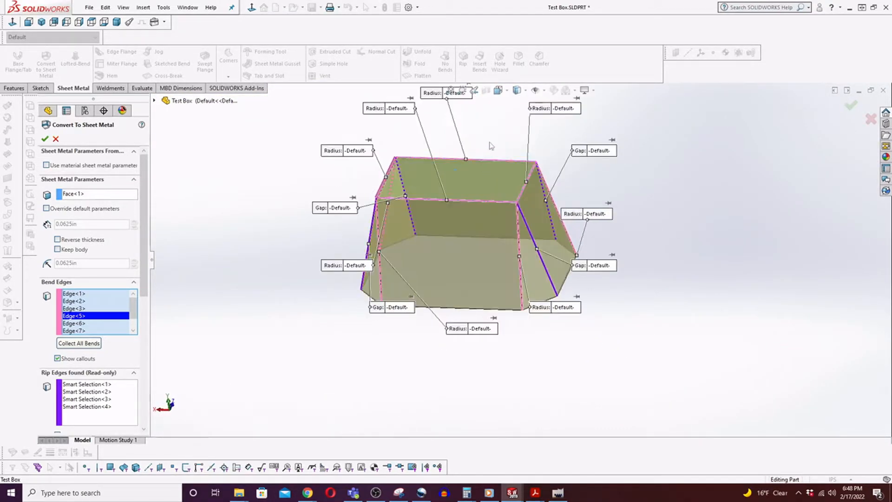
scroll(122, 377, down, 5)
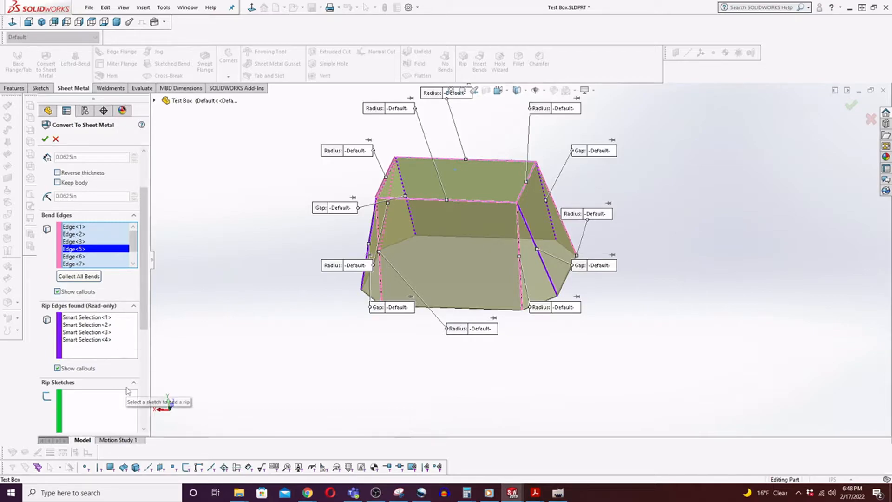
scroll(118, 358, down, 6)
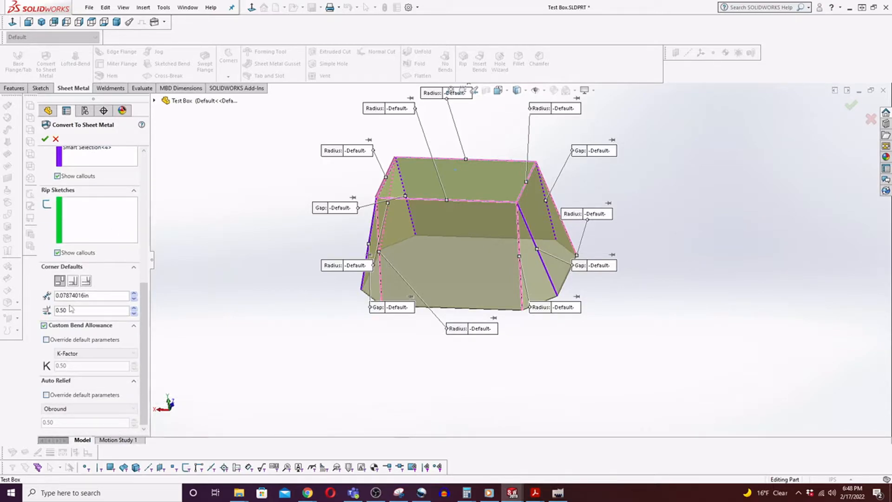
double_click(92, 297)
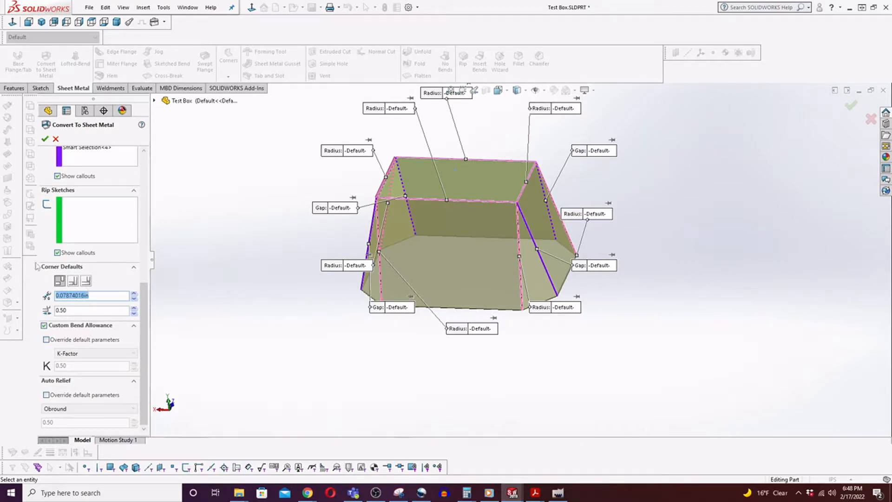
click(73, 282)
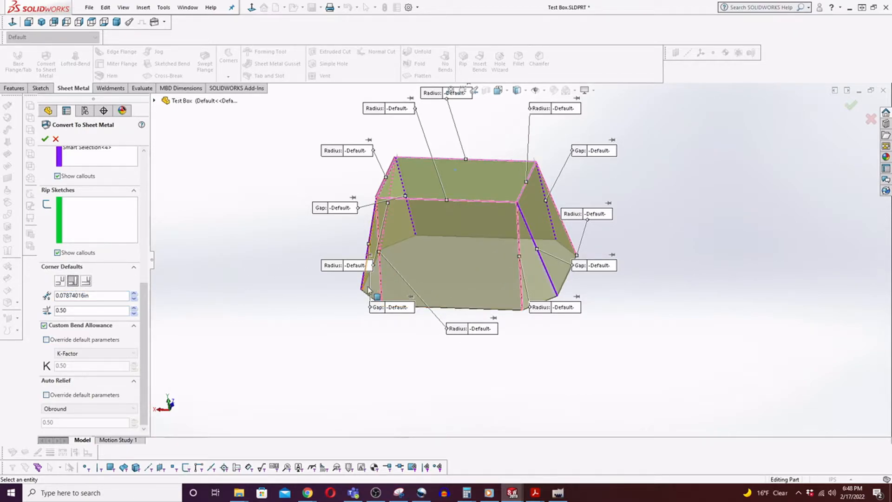
scroll(379, 203, down, 6)
middle_drag(454, 277, 426, 274)
middle_drag(295, 111, 260, 107)
scroll(260, 107, down, 6)
middle_drag(409, 146, 494, 204)
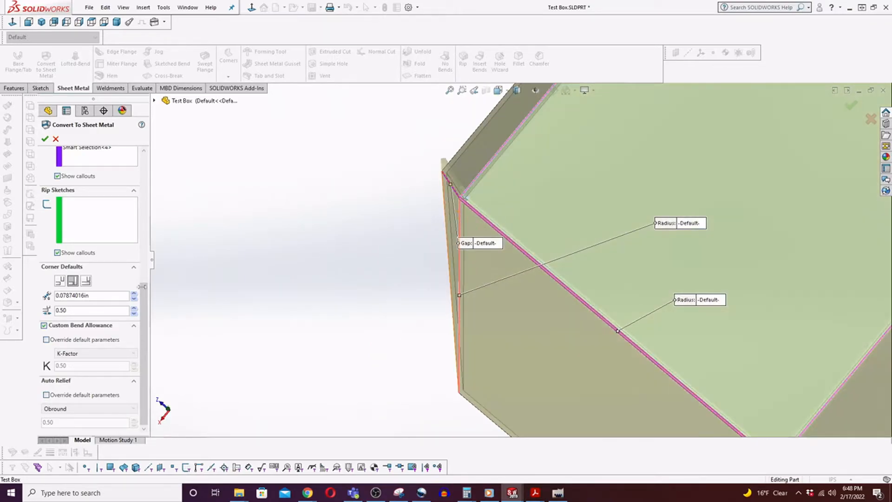
click(59, 281)
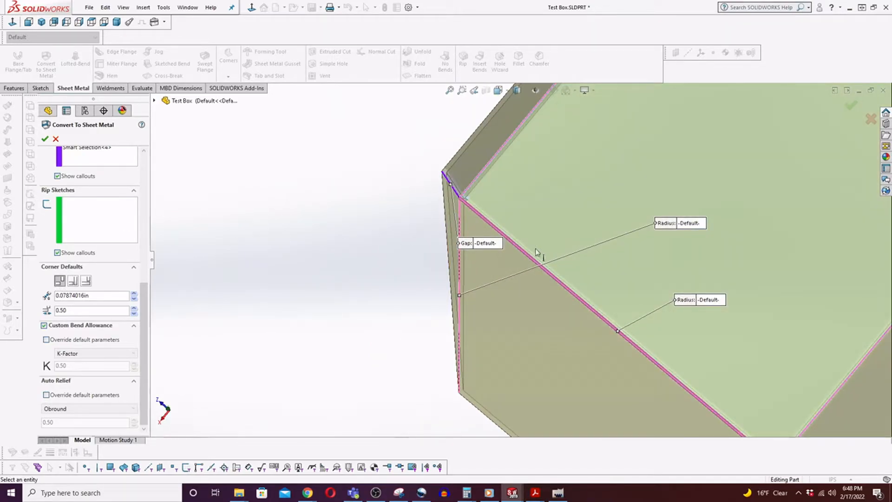
middle_drag(522, 287, 525, 256)
scroll(524, 258, up, 4)
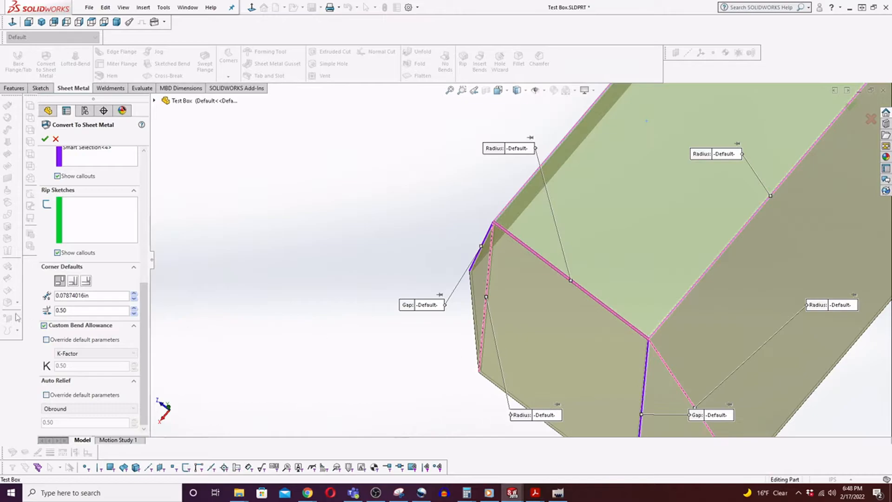
Set the default corner gap to 0.0625 in and override the default auto relief parameters with an obround relief
double_click(92, 296)
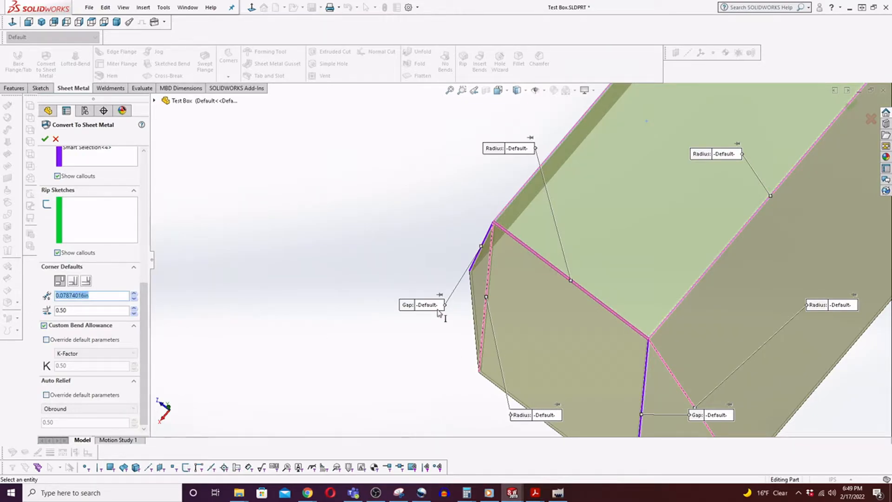
key(BackSpace)
key(Return)
click(71, 396)
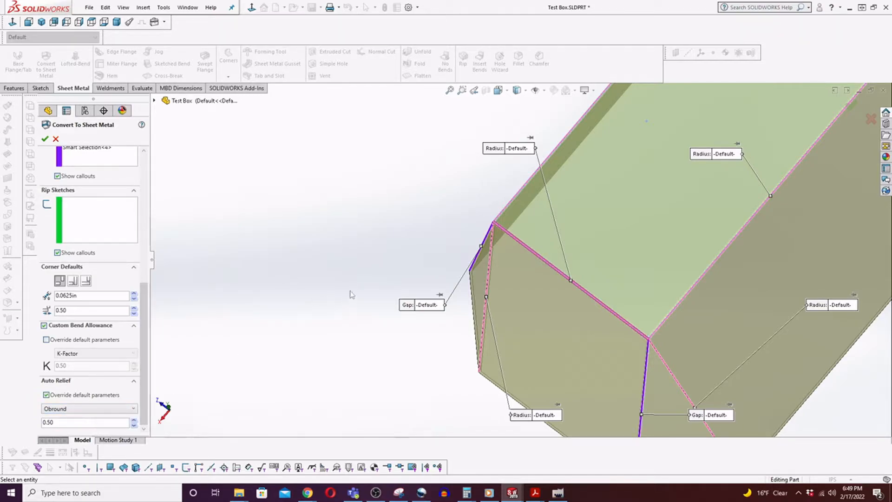
Try an auto relief ratio of 0.10 for the obround relief and inspect the bend intersection at the corner
scroll(710, 343, up, 4)
scroll(711, 343, down, 3)
scroll(535, 282, down, 6)
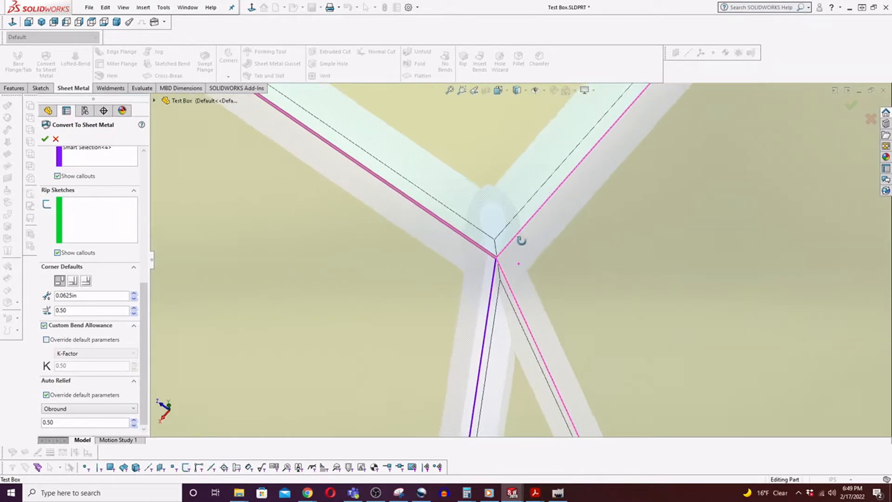
middle_drag(520, 240, 475, 212)
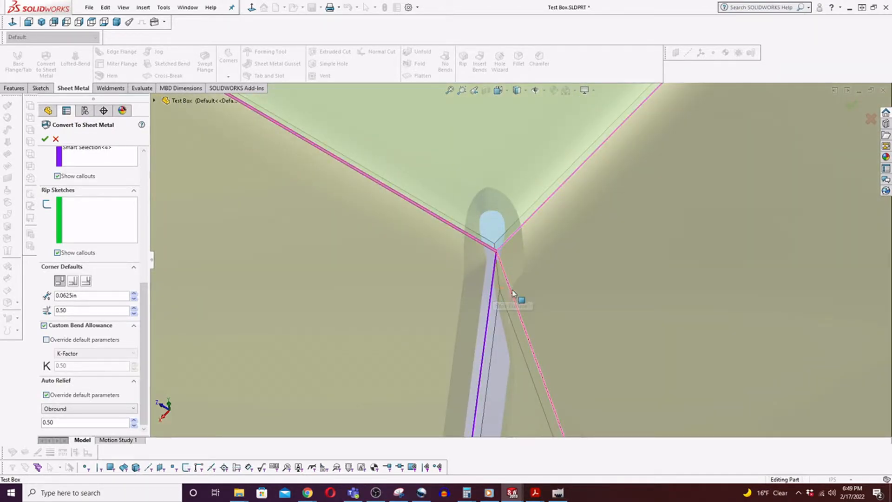
mouse_move(507, 291)
middle_down()
mouse_move(514, 299)
mouse_move(493, 288)
mouse_move(511, 261)
mouse_move(523, 263)
mouse_move(490, 297)
mouse_move(482, 249)
mouse_move(452, 239)
mouse_move(459, 282)
mouse_move(494, 261)
middle_up()
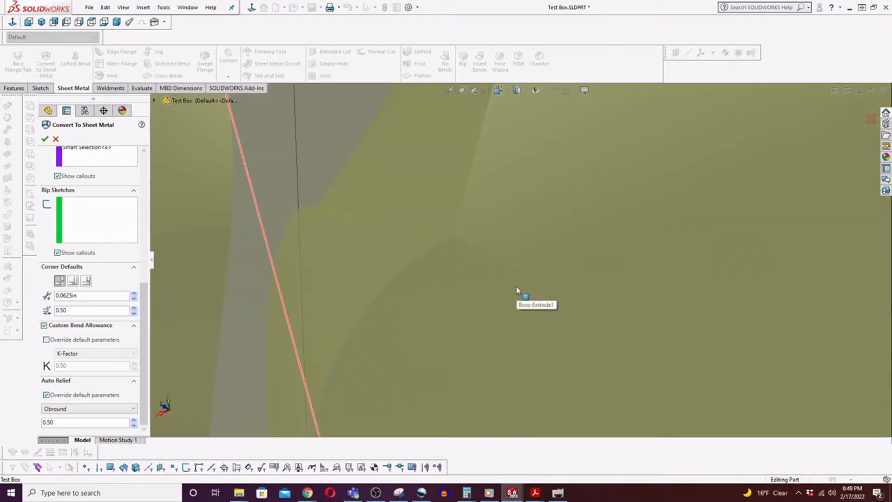
scroll(459, 274, up, 6)
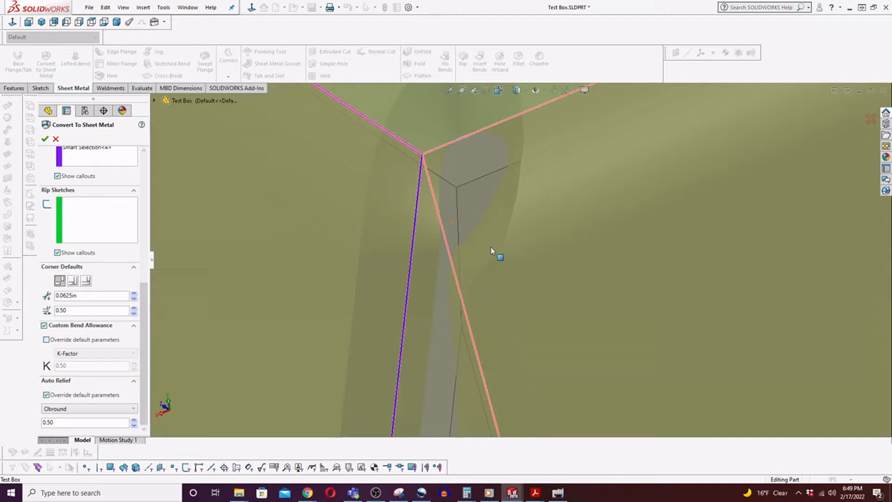
click(74, 420)
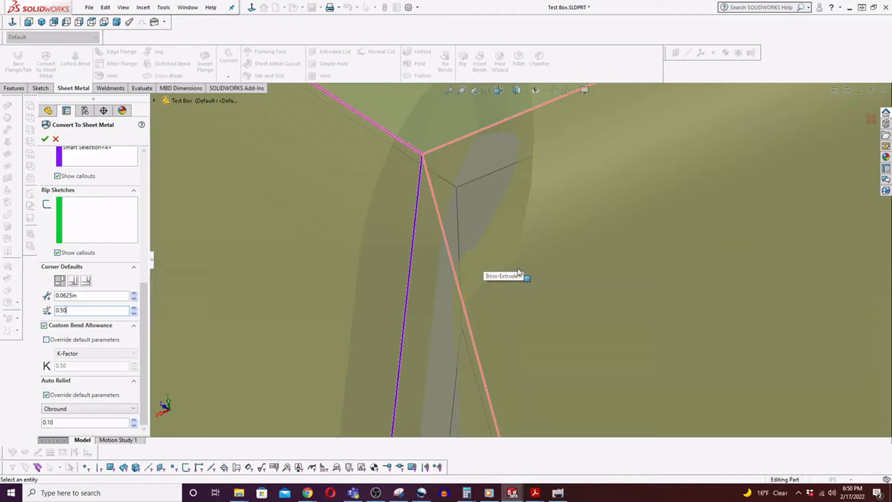
middle_drag(535, 278, 481, 255)
Try an auto relief ratio of 0.05 and inspect the corner relief preview
click(72, 423)
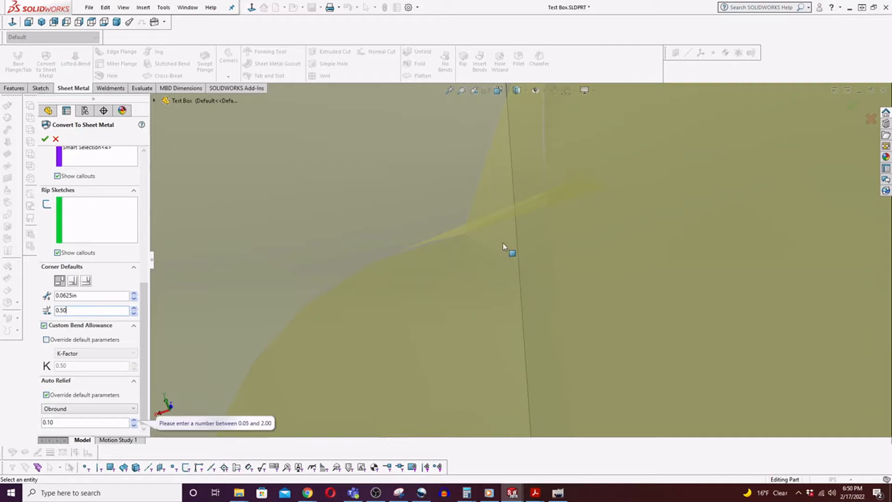
double_click(62, 423)
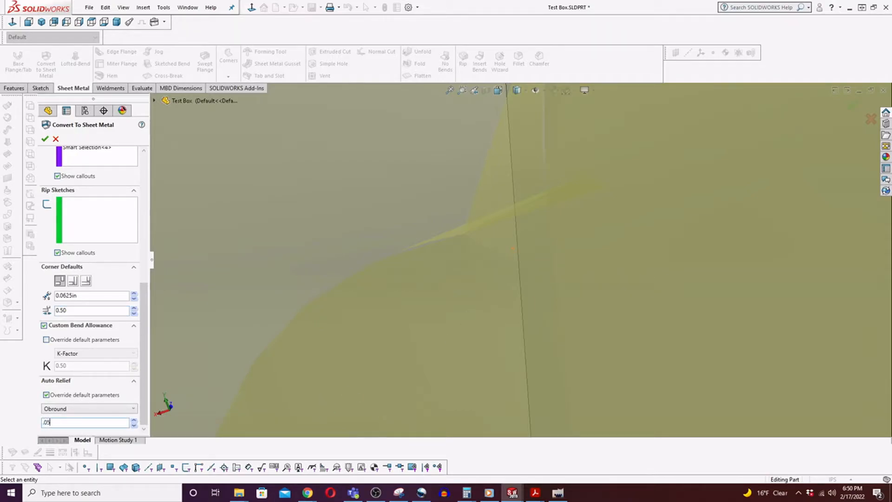
click(101, 313)
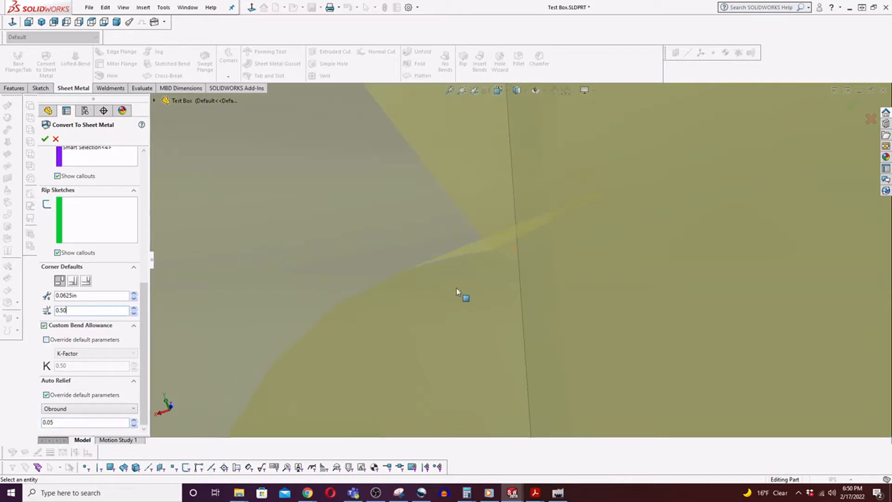
mouse_move(506, 286)
middle_down()
mouse_move(518, 259)
mouse_move(542, 269)
mouse_move(544, 232)
mouse_move(511, 212)
mouse_move(503, 262)
mouse_move(523, 236)
mouse_move(541, 276)
mouse_move(534, 303)
mouse_move(546, 297)
middle_up()
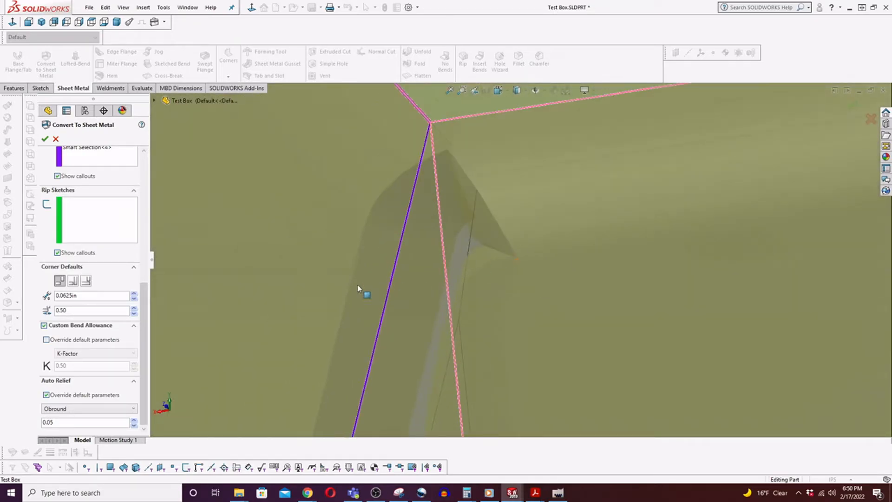
Set the auto relief ratio to 0.50, complete the conversion, and inspect the obround corner relief
double_click(105, 422)
key(Return)
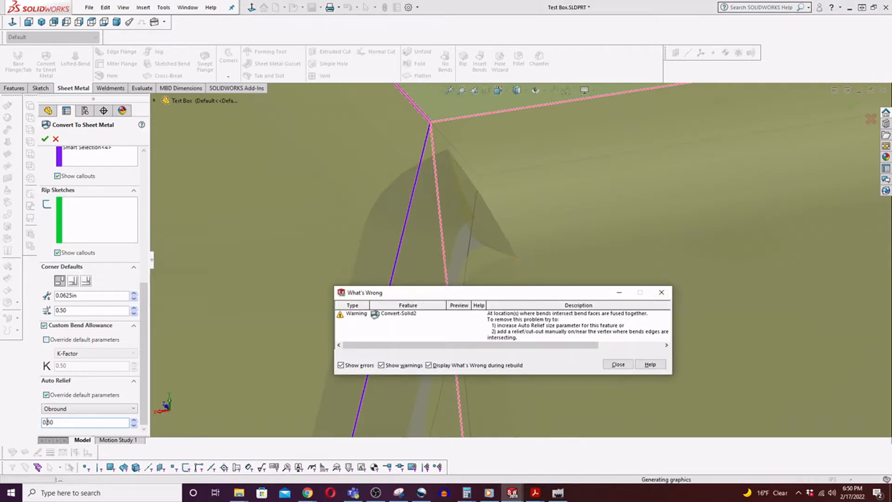
click(515, 314)
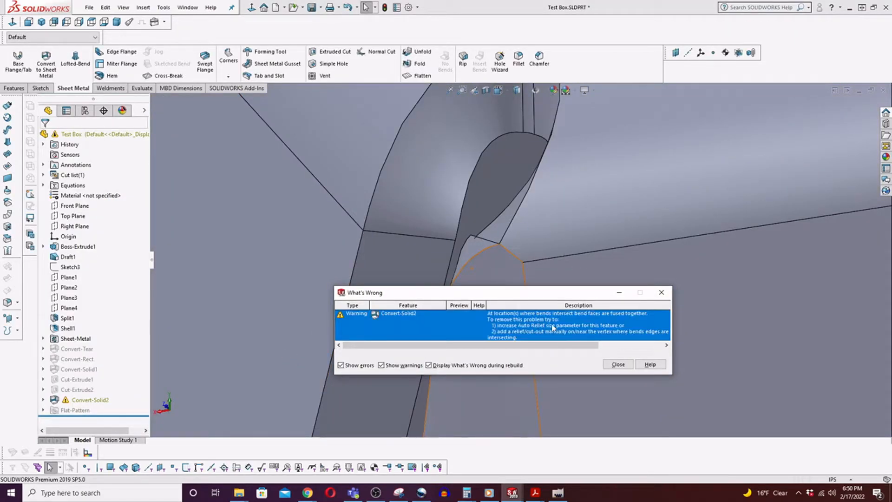
click(619, 364)
middle_drag(549, 258, 567, 288)
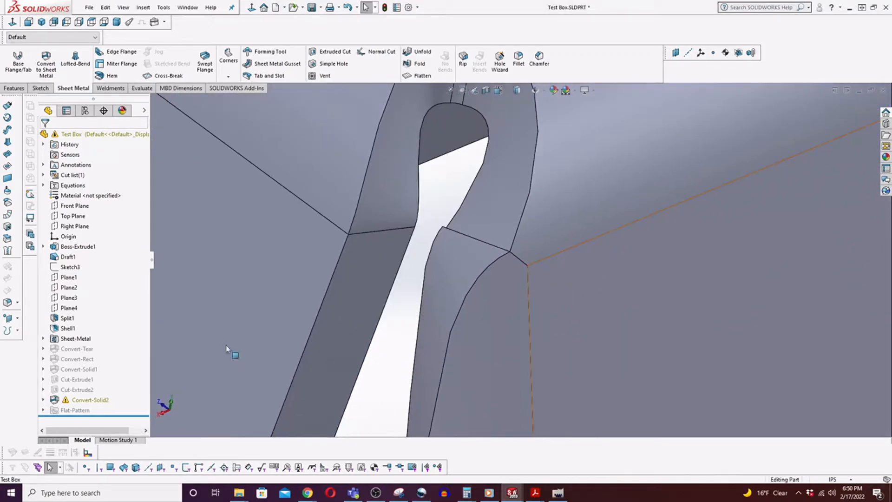
scroll(528, 289, up, 3)
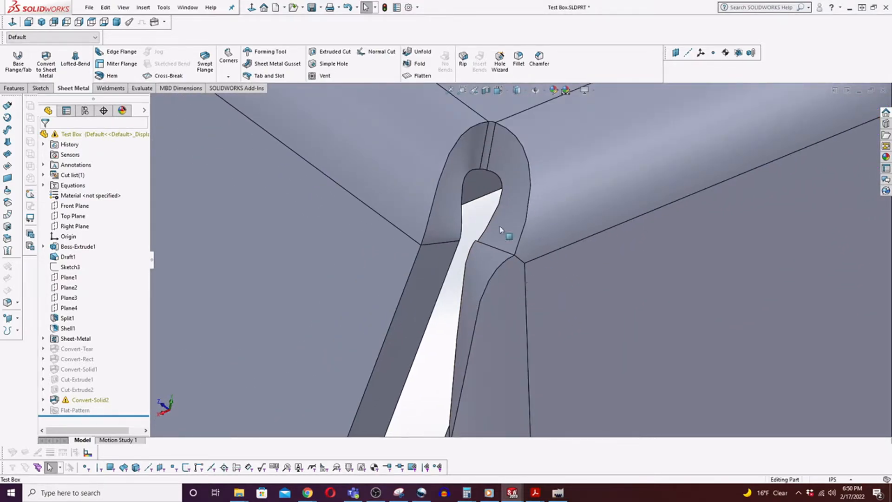
scroll(489, 318, up, 3)
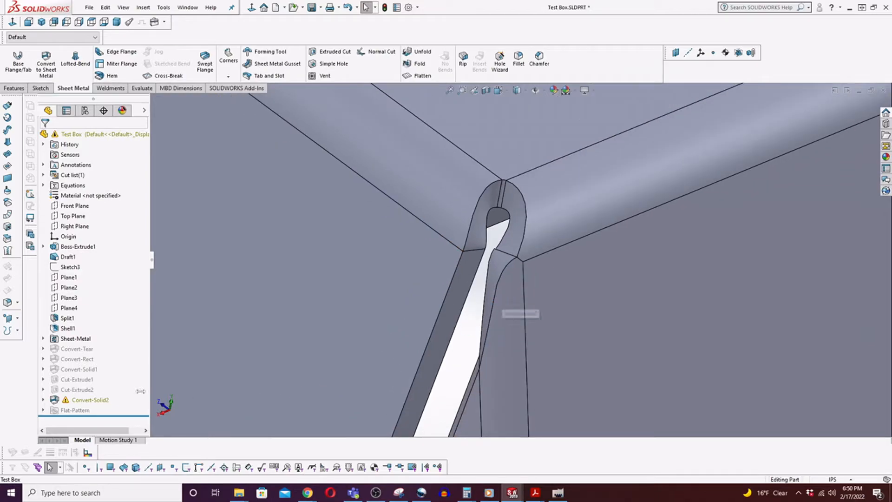
Suppress the Convert-Solid2 feature and activate the Tear configuration
click(84, 399)
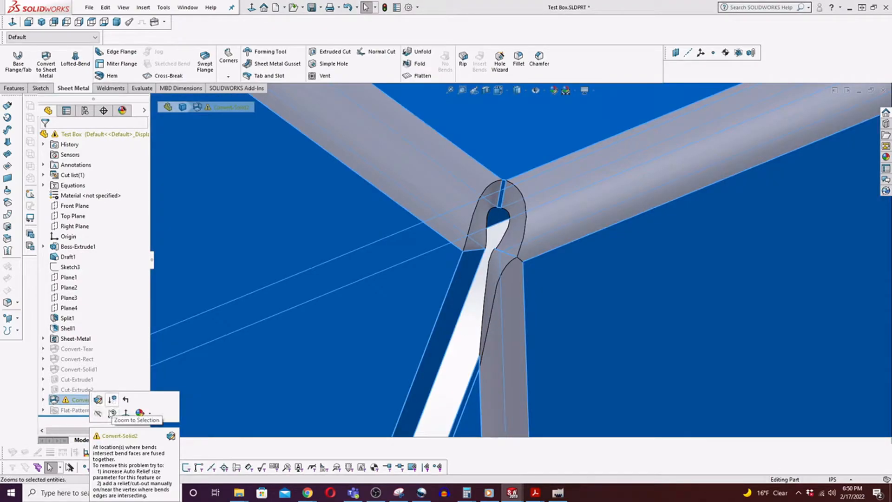
click(97, 413)
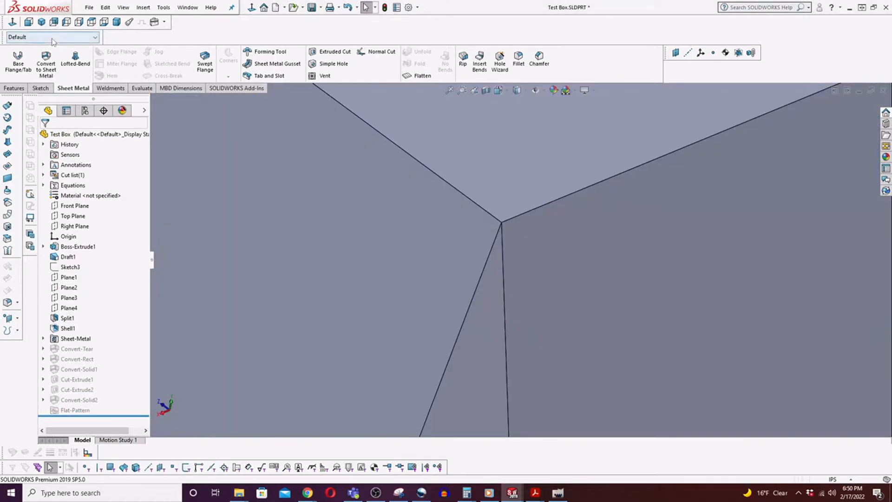
click(52, 39)
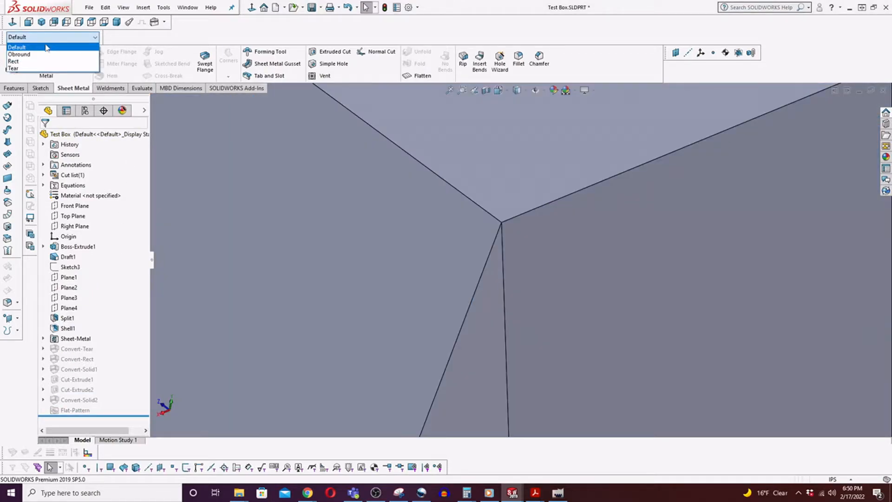
click(14, 69)
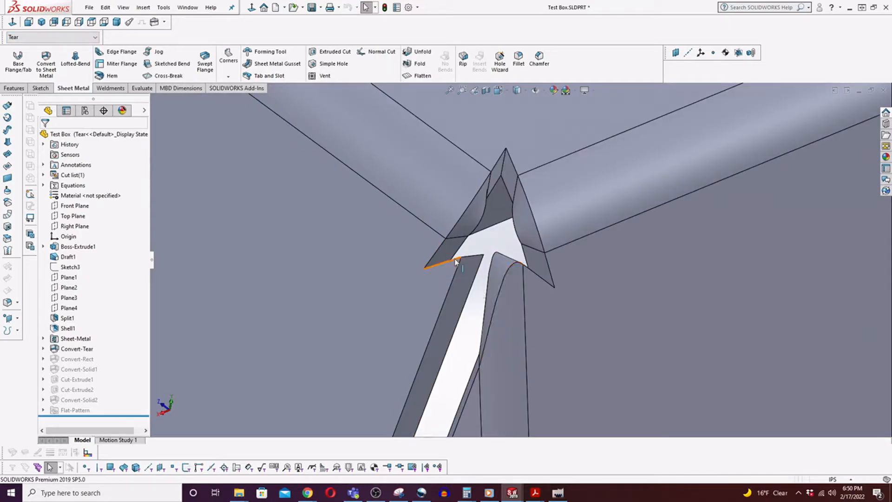
Examine the pointed faces of the tear relief where the bends meet at the corner
click(457, 257)
mouse_move(464, 255)
middle_down()
mouse_move(464, 305)
mouse_move(457, 253)
middle_up()
click(455, 256)
click(510, 158)
mouse_move(518, 191)
middle_down()
mouse_move(502, 161)
mouse_move(506, 179)
middle_up()
click(507, 179)
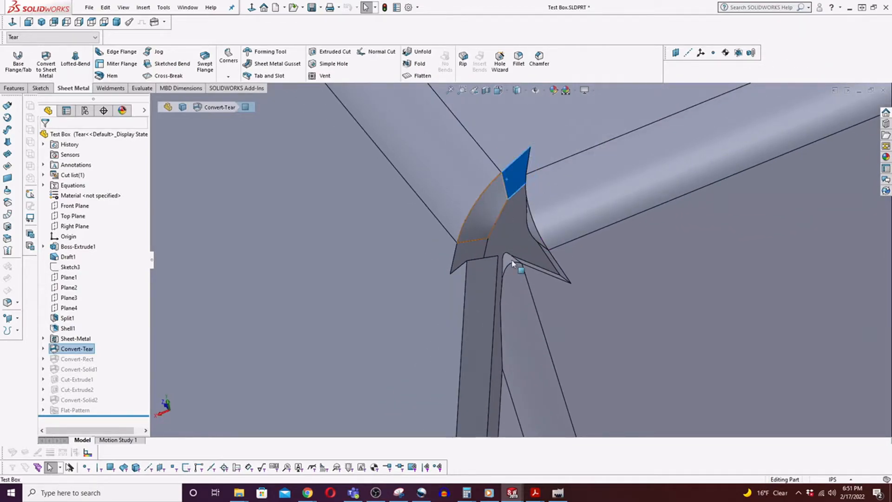
Examine the tear relief corner once more, and activate the Rect configuration to inspect its corner relief
middle_drag(469, 258, 494, 221)
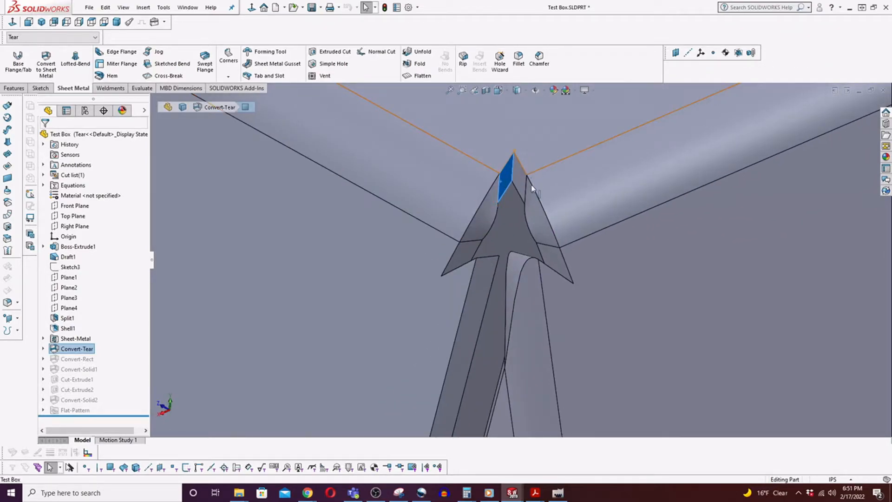
middle_drag(561, 285, 568, 260)
click(616, 284)
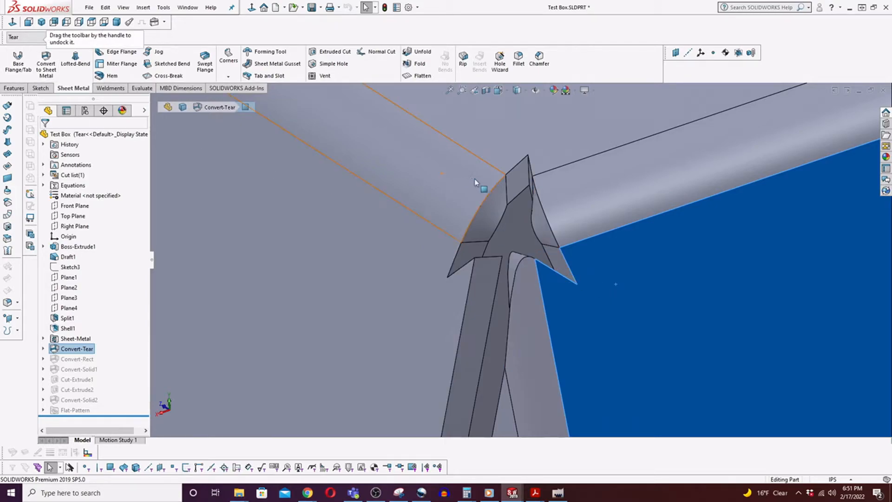
click(39, 36)
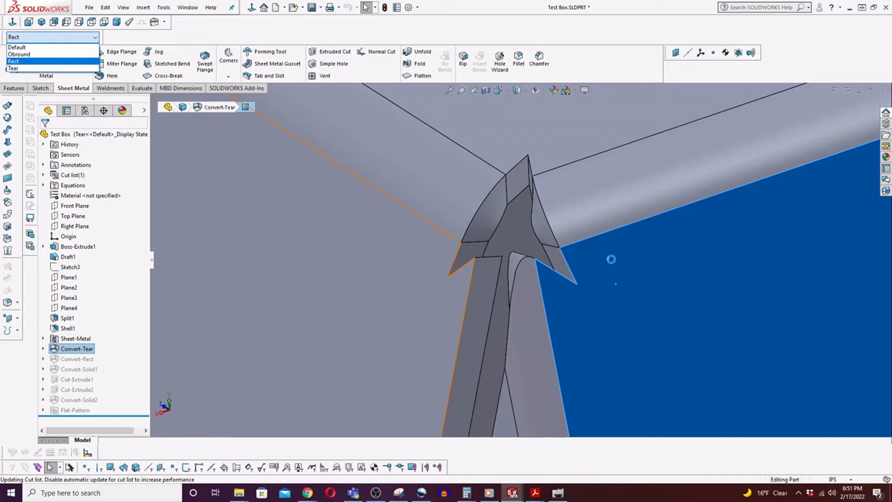
middle_drag(596, 259, 535, 269)
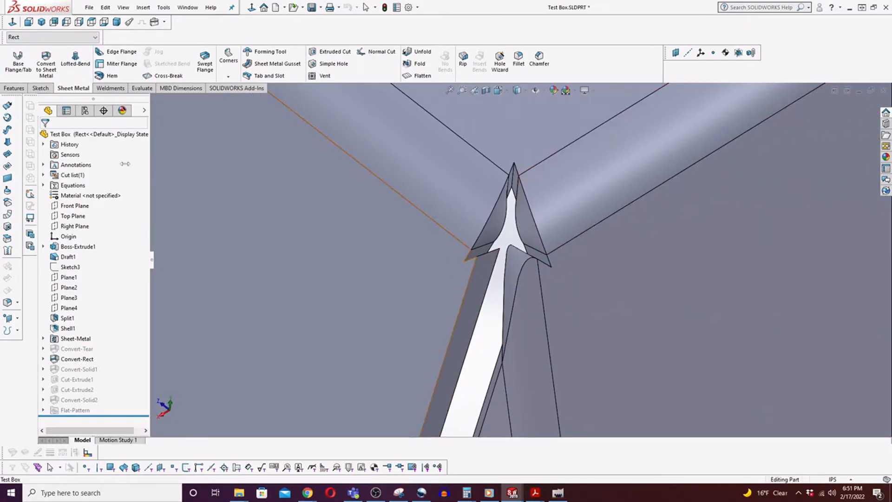
Activate the Obround configuration and dismiss the rebuild warning
click(52, 41)
click(45, 54)
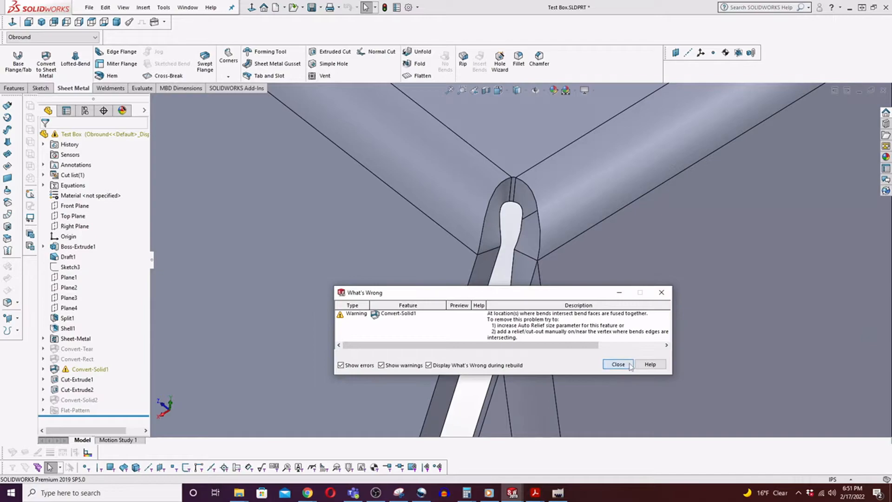
click(618, 364)
Examine Cut-Extrude1 and its Sketch7 profile where the bends meet at the box corner
click(77, 379)
click(93, 364)
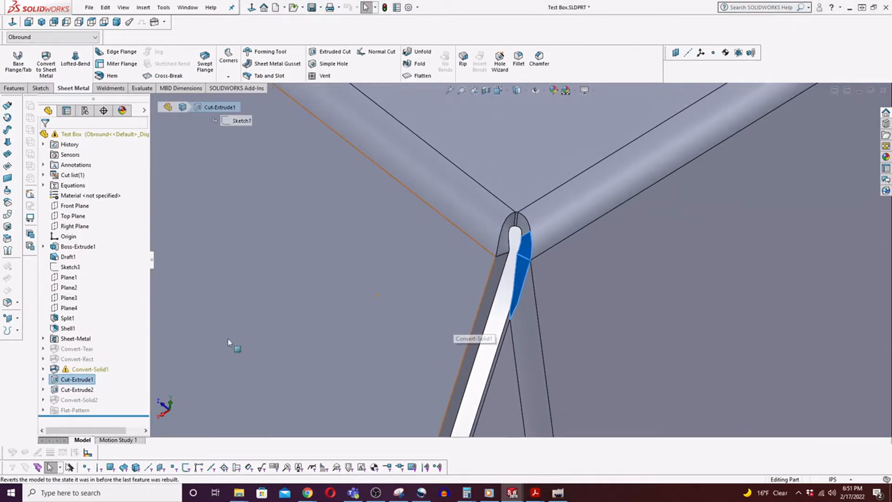
click(43, 379)
click(80, 390)
mouse_move(455, 298)
middle_down()
mouse_move(537, 285)
mouse_move(516, 257)
middle_up()
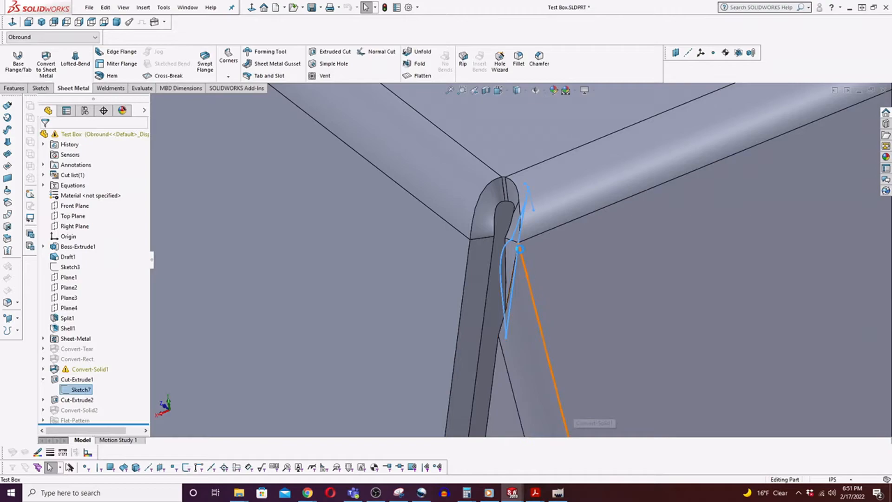
middle_drag(552, 296, 593, 301)
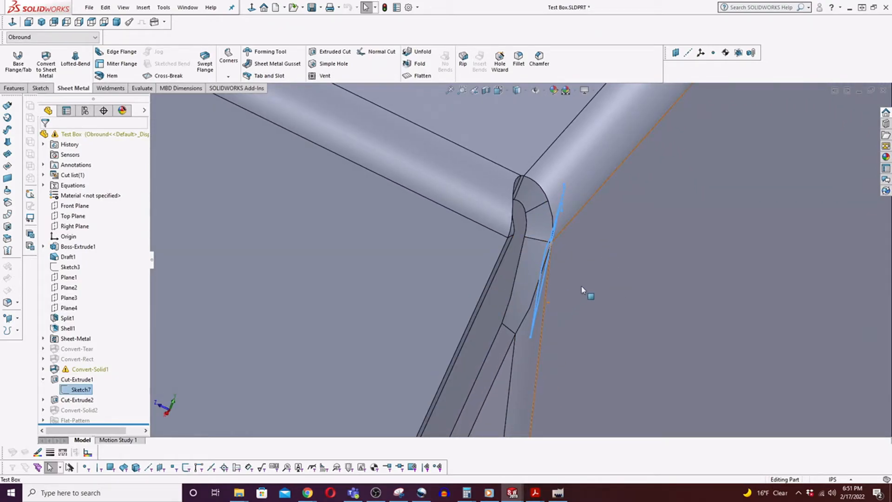
middle_drag(629, 319, 397, 253)
scroll(397, 252, up, 8)
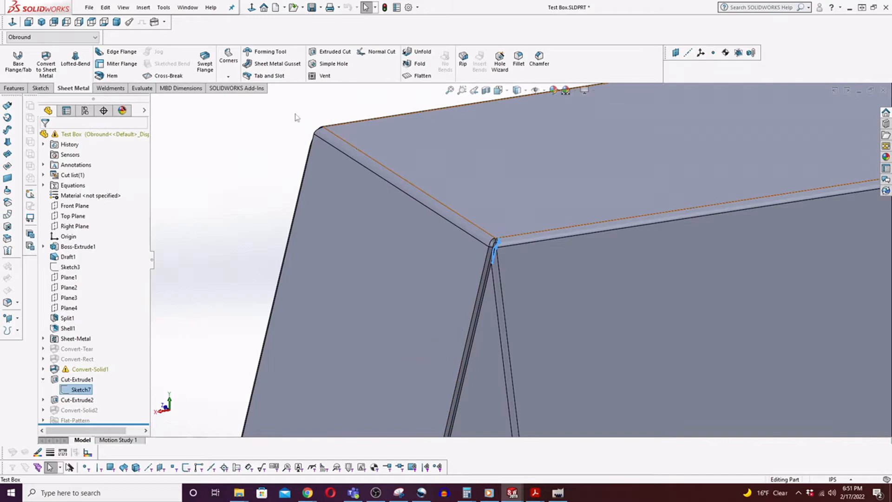
Flatten the obround version of the box to examine its flat pattern, and return it to the folded state
click(419, 76)
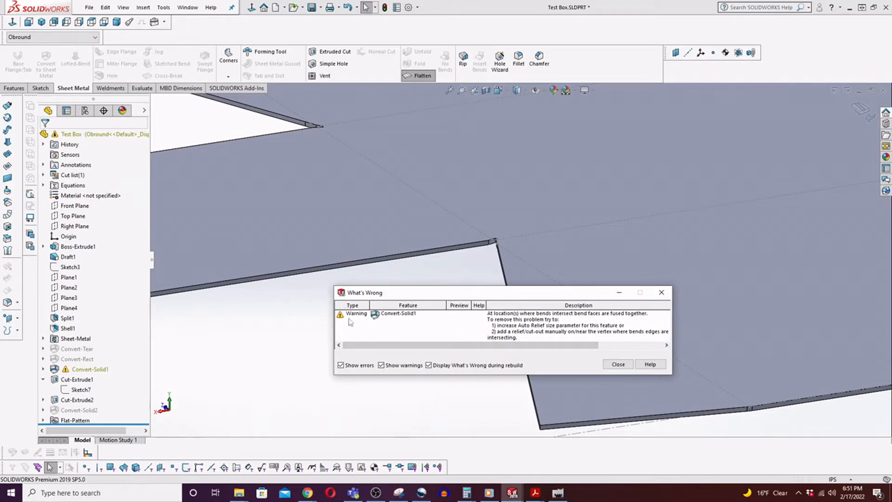
click(617, 364)
mouse_move(67, 371)
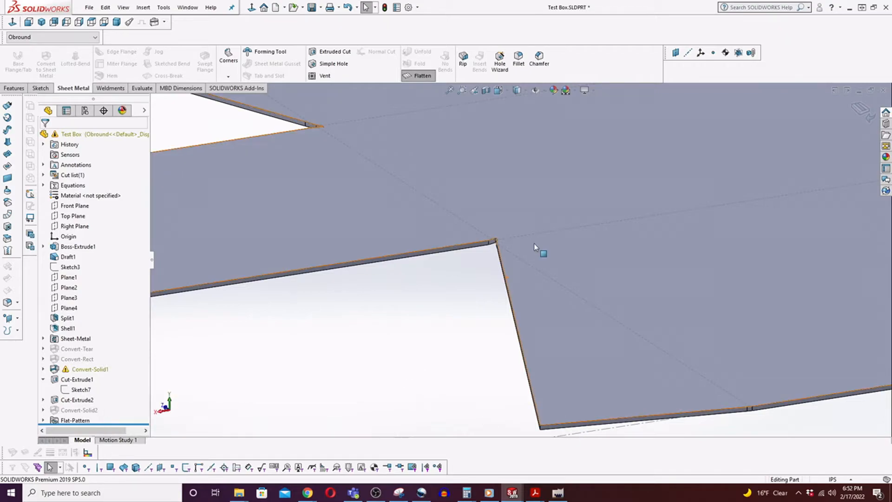
scroll(534, 243, up, 4)
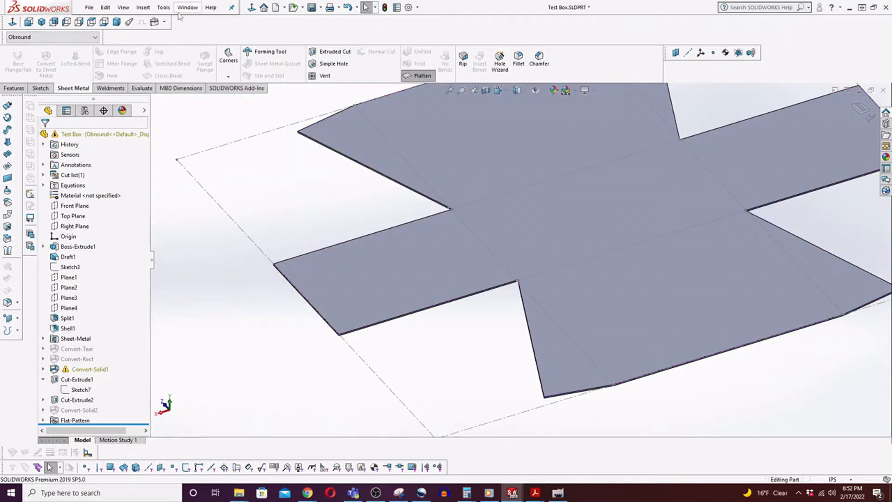
click(419, 75)
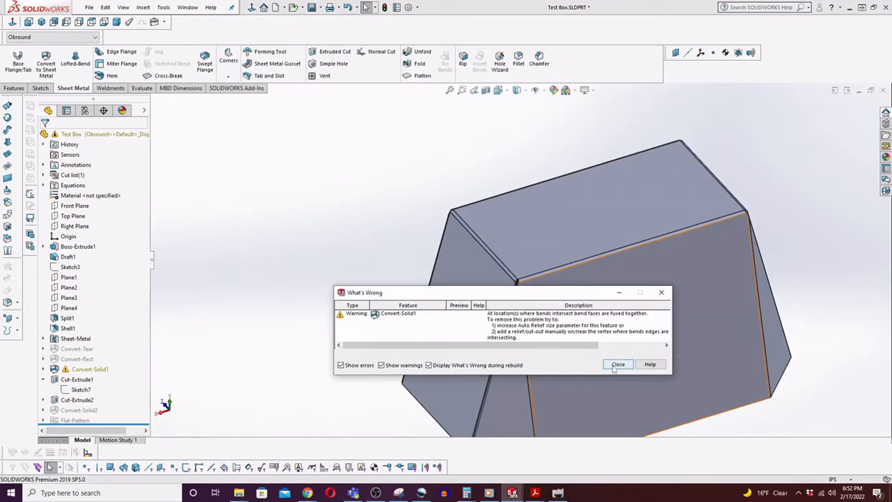
click(618, 365)
middle_drag(656, 367, 657, 243)
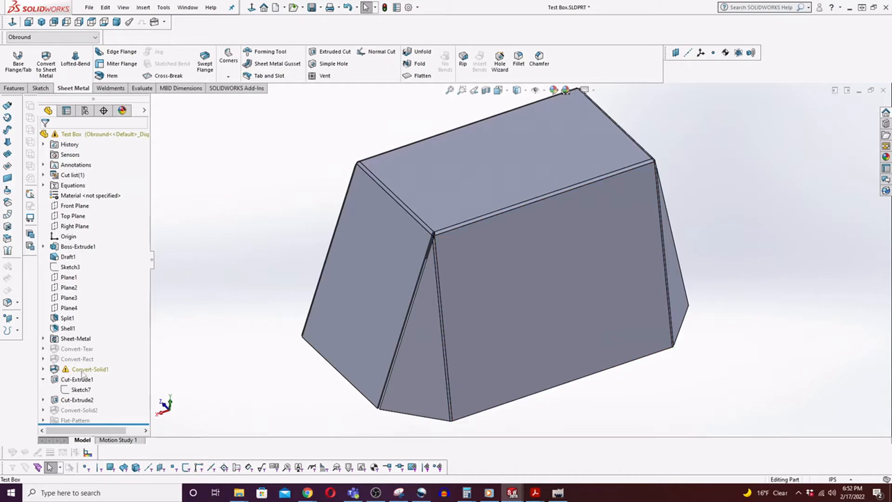
click(512, 328)
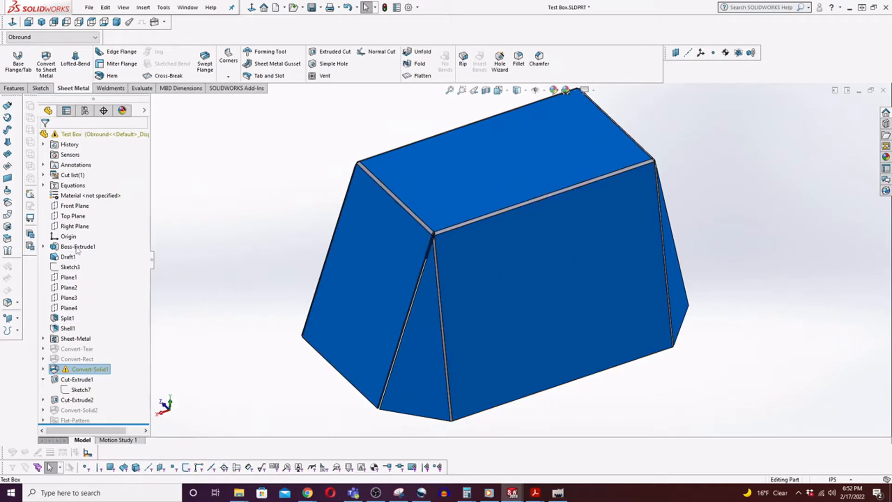
click(212, 297)
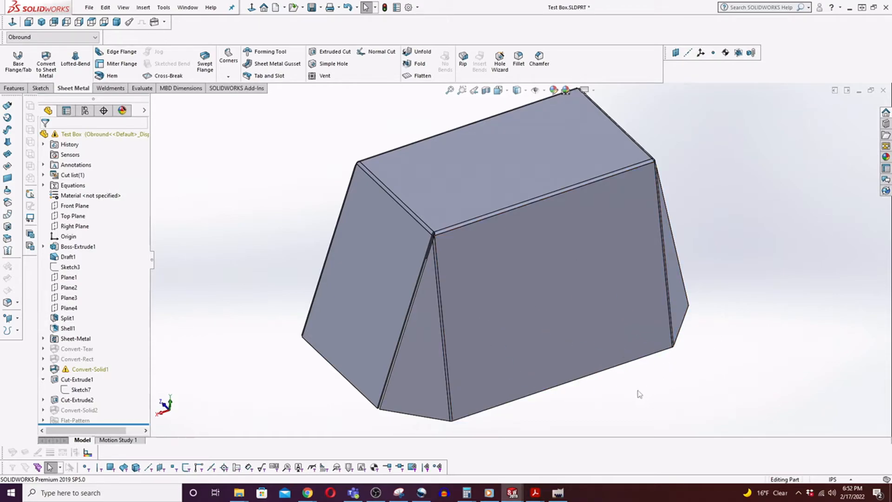
Switch to the open Test Box2 part and view the box from another side
click(187, 7)
click(199, 146)
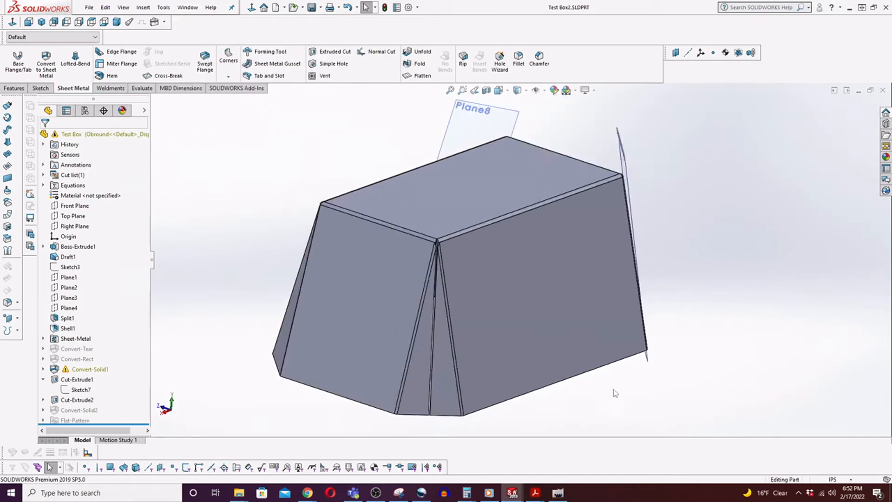
middle_drag(497, 319, 268, 321)
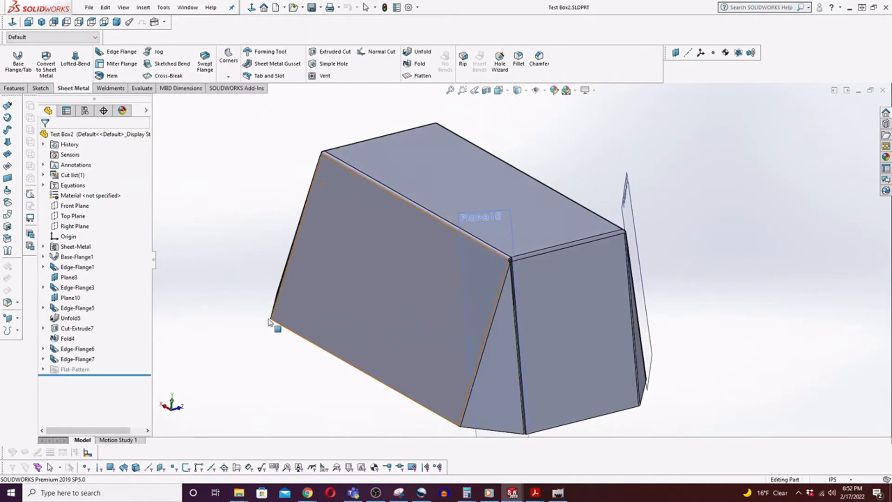
Roll the feature history back to Base-Flange1 and advance it to include Edge-Flange1
click(77, 268)
key(ctrl+c)
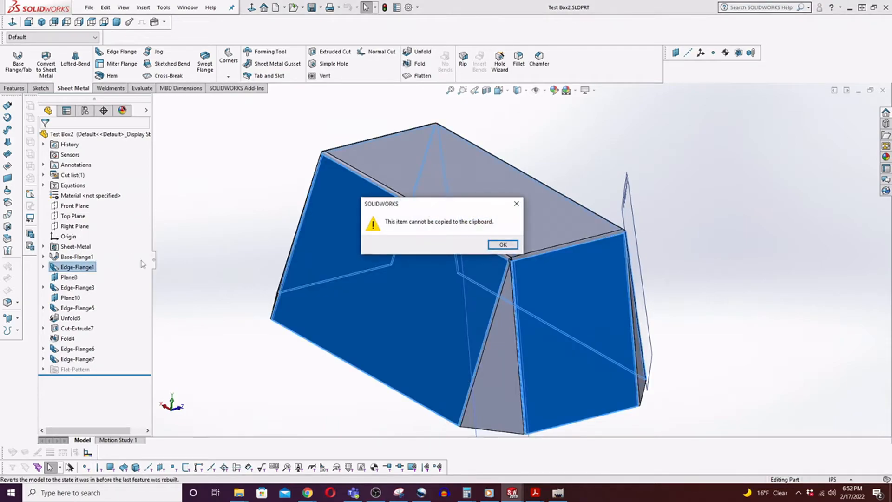
click(506, 246)
right_click(86, 266)
click(135, 238)
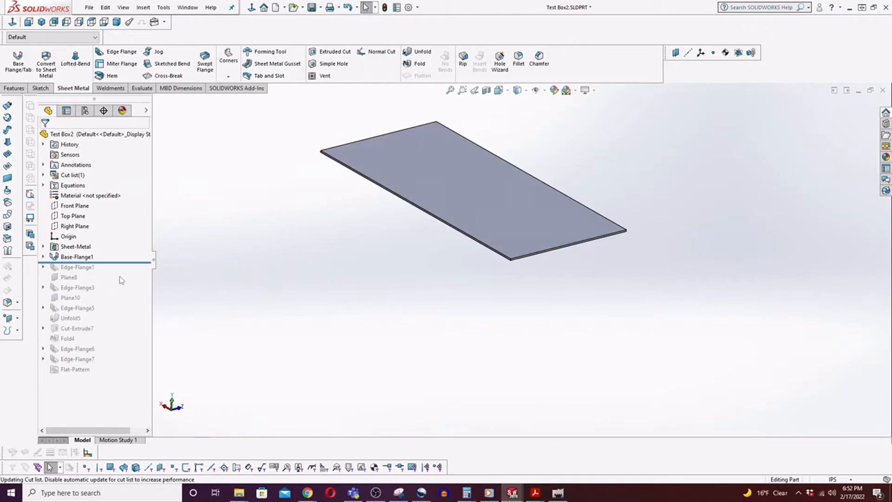
drag(132, 263, 131, 273)
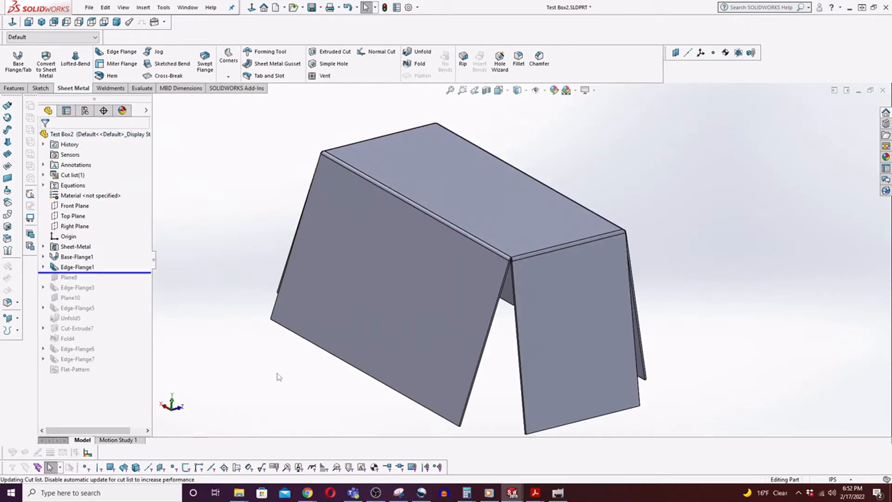
Inspect the four tapered side flanges and display the dimensions of Edge-Flange1
middle_drag(459, 315, 544, 249)
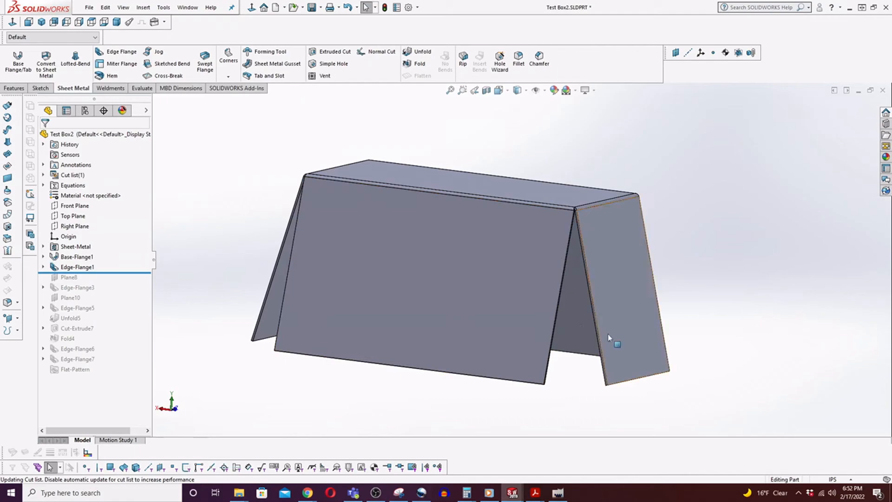
double_click(438, 302)
middle_drag(438, 302, 363, 308)
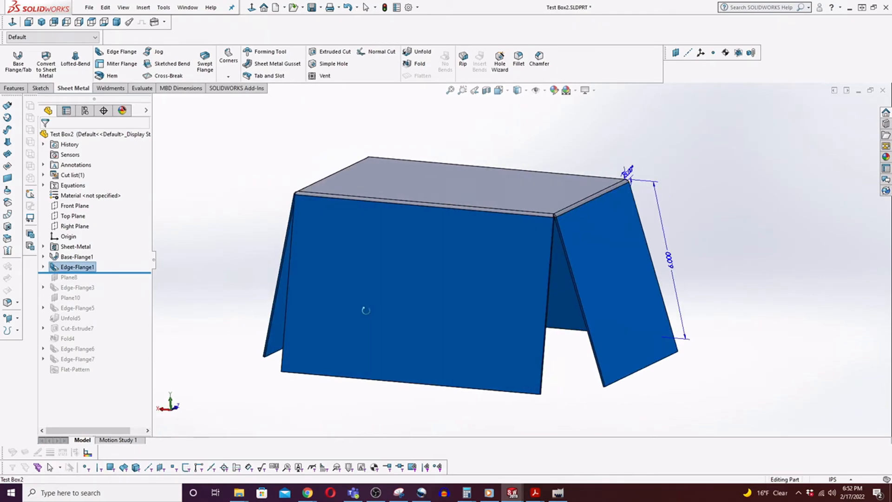
scroll(596, 209, down, 3)
scroll(621, 279, up, 4)
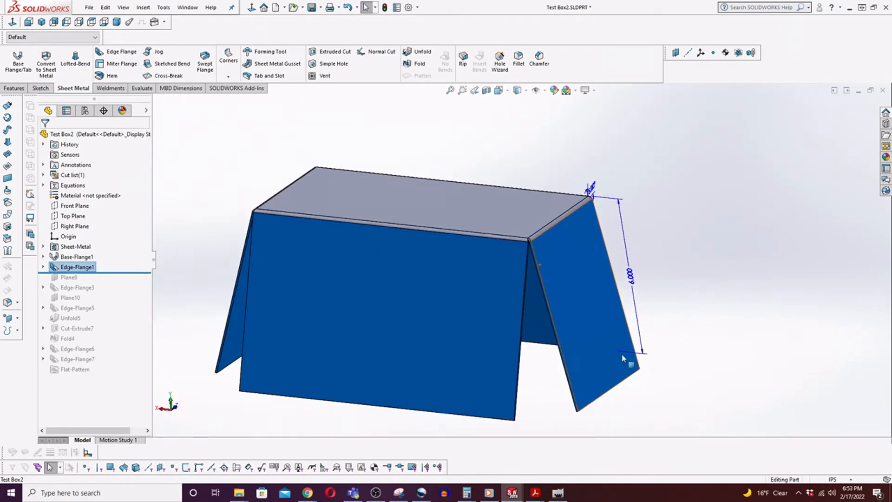
Review the angle, length and flange position settings of Edge-Flange1, and close the definition without saving changes
right_click(77, 269)
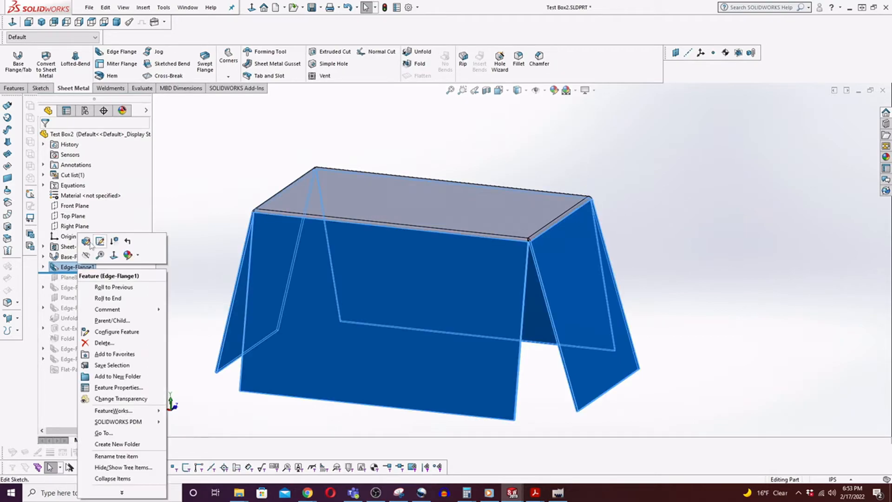
click(85, 241)
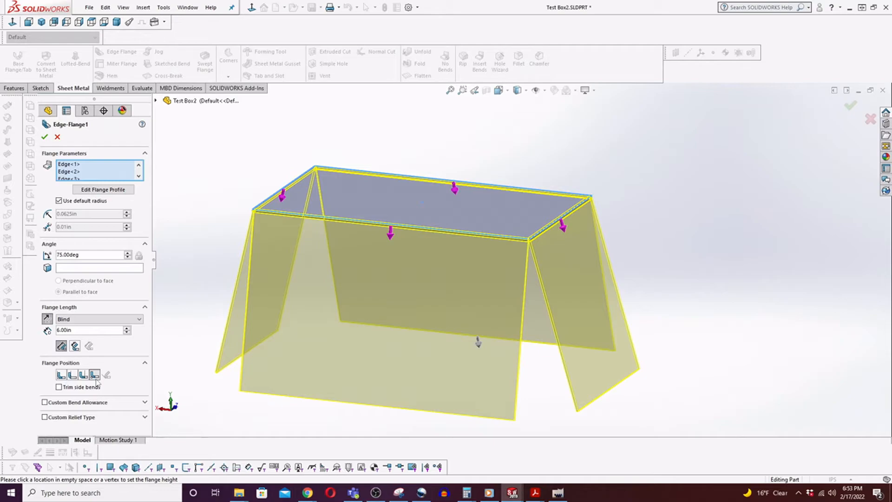
click(95, 375)
click(57, 137)
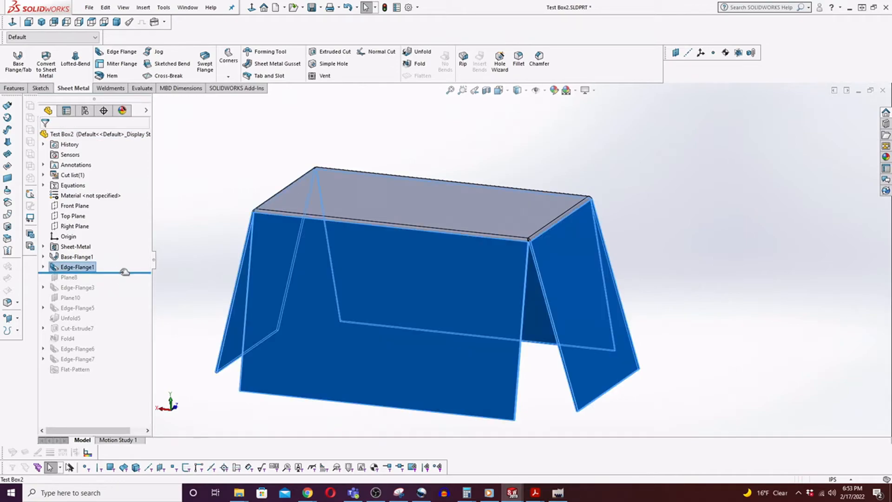
Roll the history forward to include Plane8 and check the plane's angle to the adjacent side flange
drag(122, 273, 122, 282)
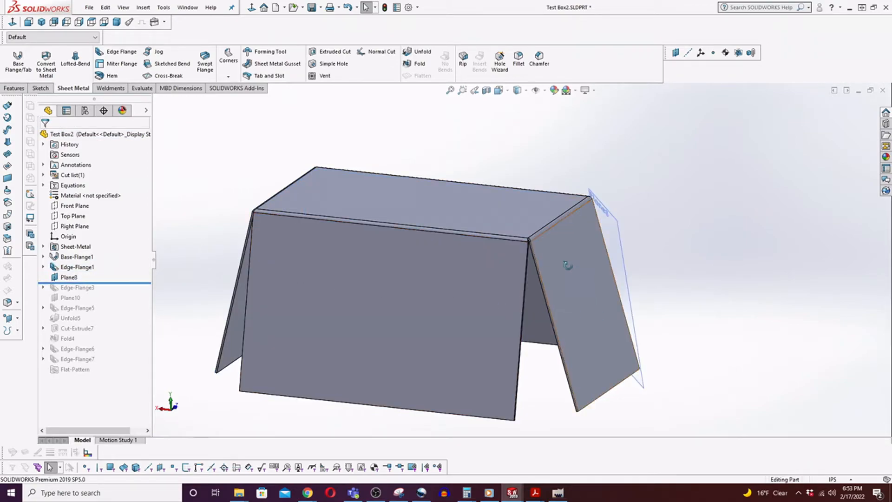
middle_drag(575, 271, 391, 322)
scroll(360, 326, down, 4)
click(351, 316)
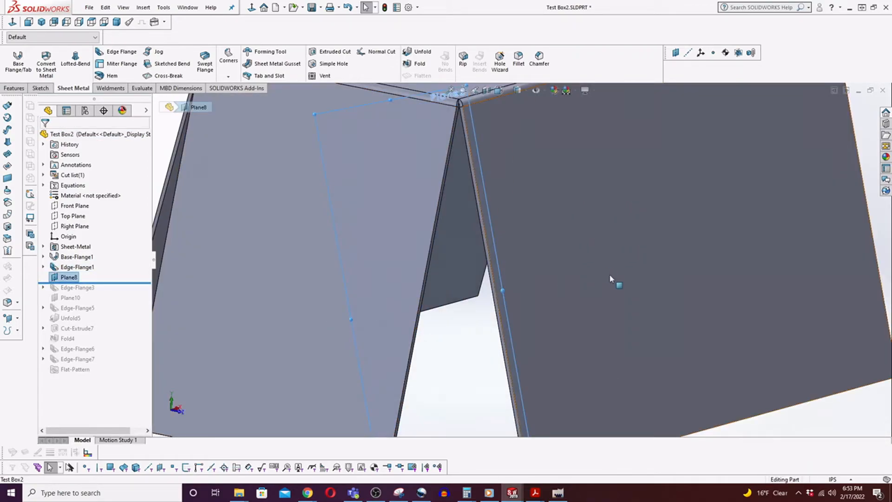
key(f)
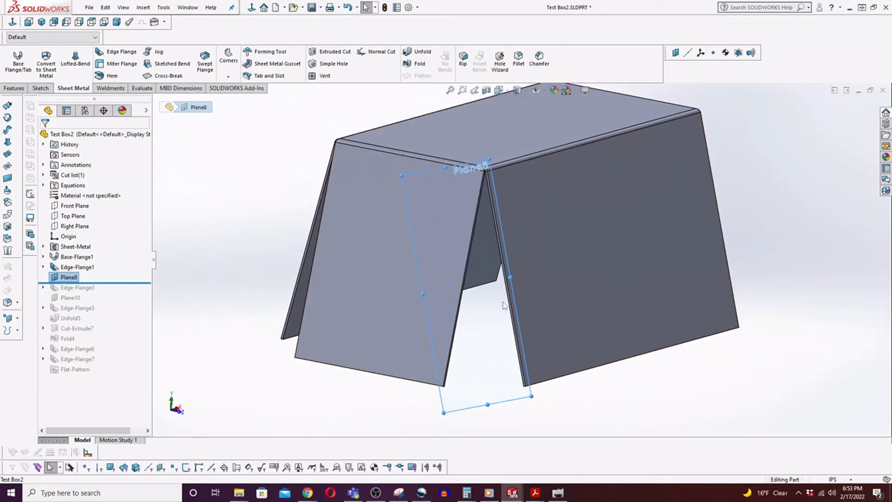
click(574, 304)
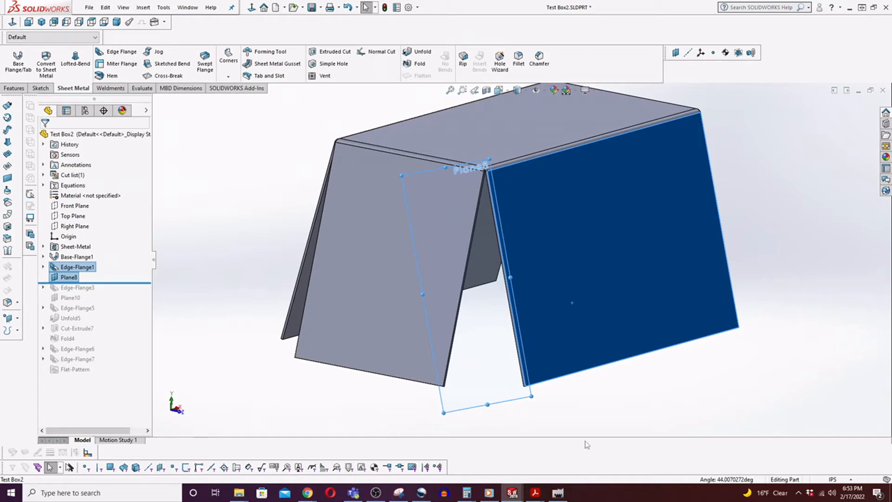
click(261, 283)
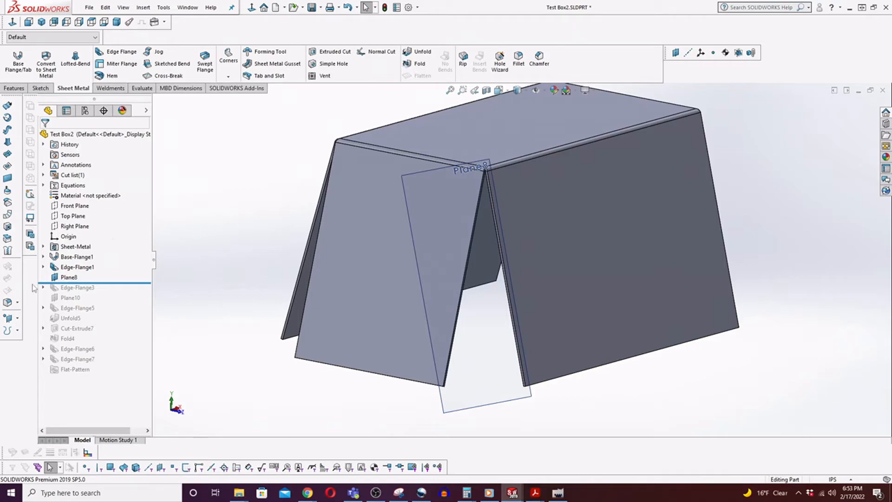
Roll the history forward to include Edge-Flange3 and inspect the triangular corner flange
drag(145, 282, 139, 293)
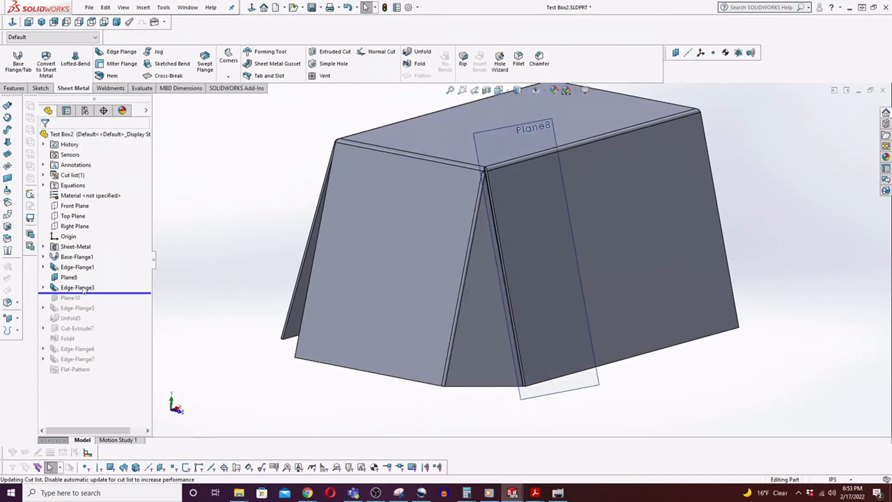
click(476, 357)
middle_drag(494, 365, 461, 382)
scroll(400, 418, down, 4)
middle_drag(376, 366, 375, 392)
scroll(413, 186, up, 4)
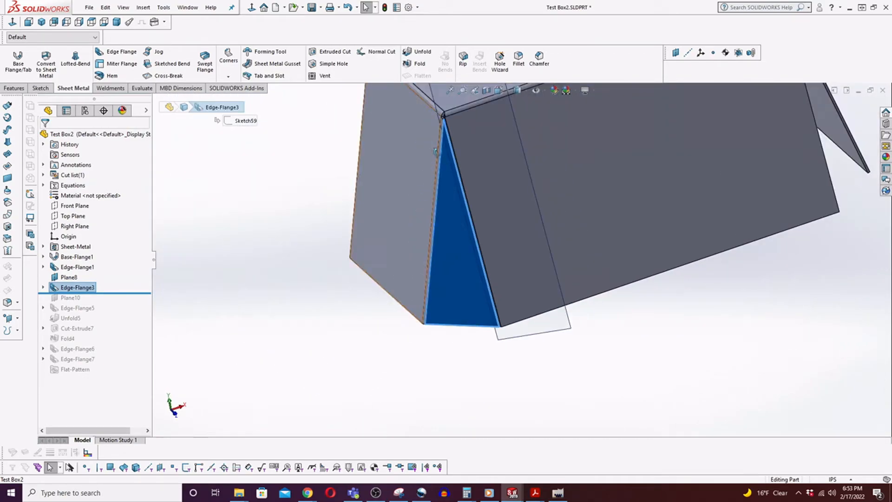
middle_drag(440, 159, 445, 97)
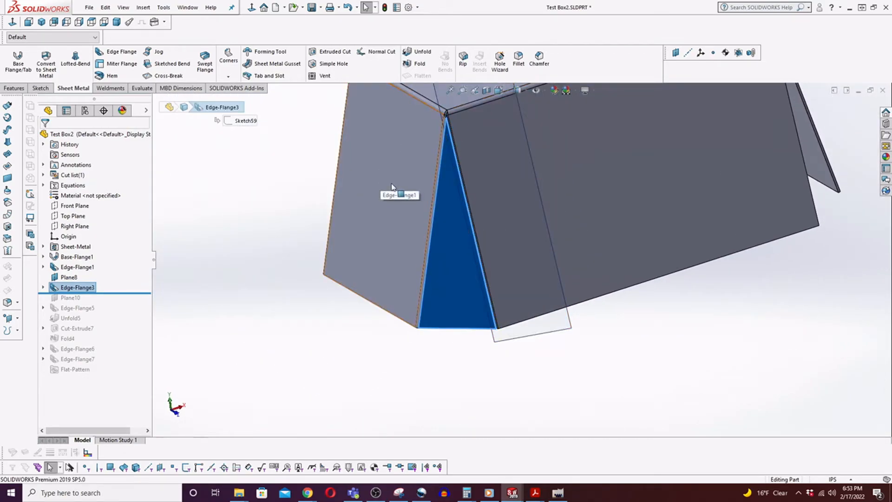
Inspect the relief gap at the upper corner where the Edge-Flange3 bend meets the side flanges, selecting the small end face of its bend
scroll(454, 122, down, 5)
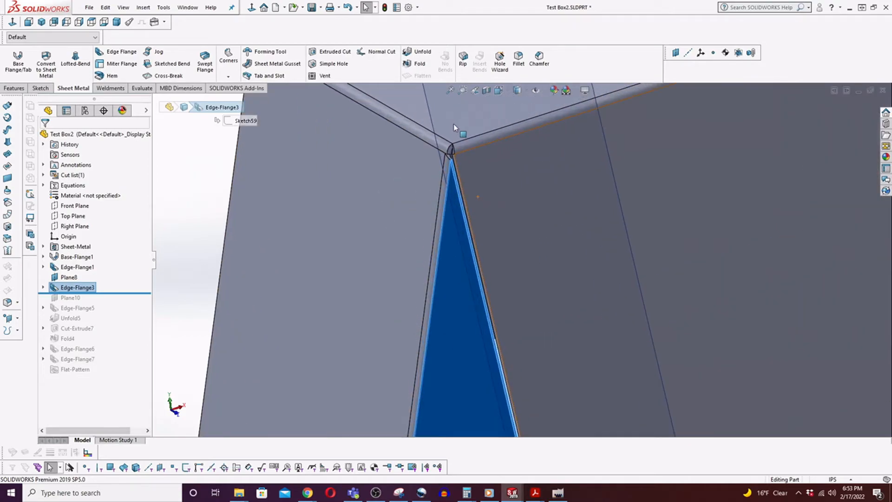
scroll(447, 142, down, 7)
click(493, 190)
middle_drag(475, 208, 476, 148)
mouse_move(475, 188)
middle_down()
mouse_move(472, 229)
mouse_move(473, 175)
middle_up()
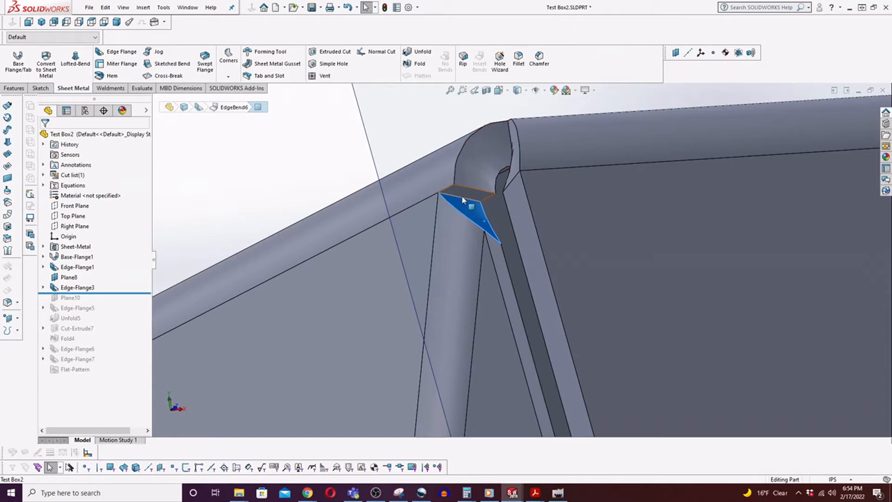
middle_drag(494, 254, 470, 275)
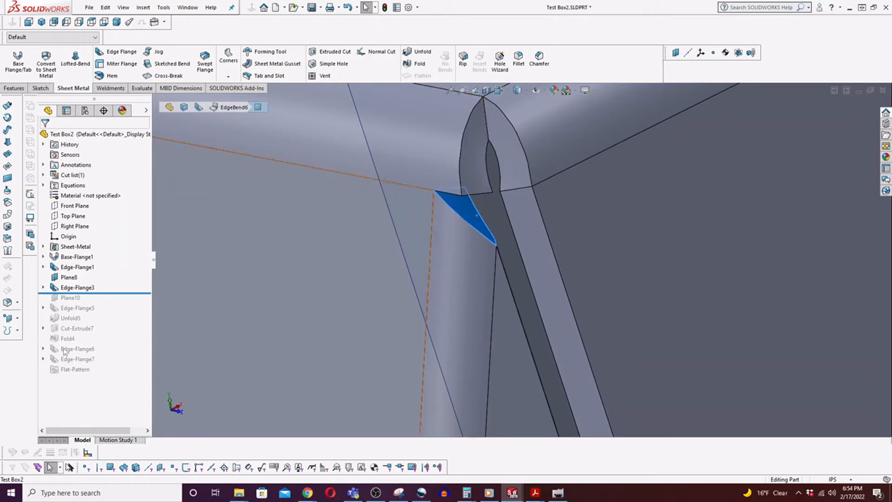
Roll the history forward to include Cut-Extrude7, and inspect the unfolded corner together with the cut's Sketch72
drag(108, 295, 107, 332)
click(72, 318)
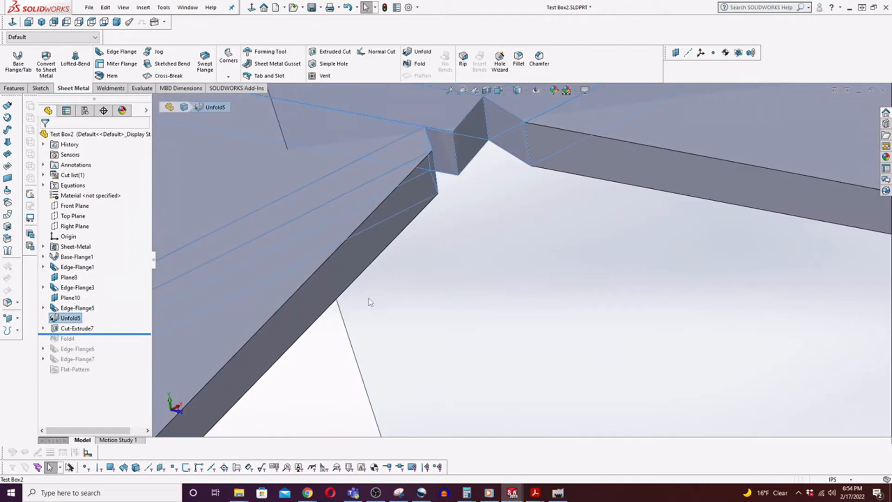
scroll(603, 321, up, 5)
scroll(612, 324, up, 5)
scroll(333, 211, down, 4)
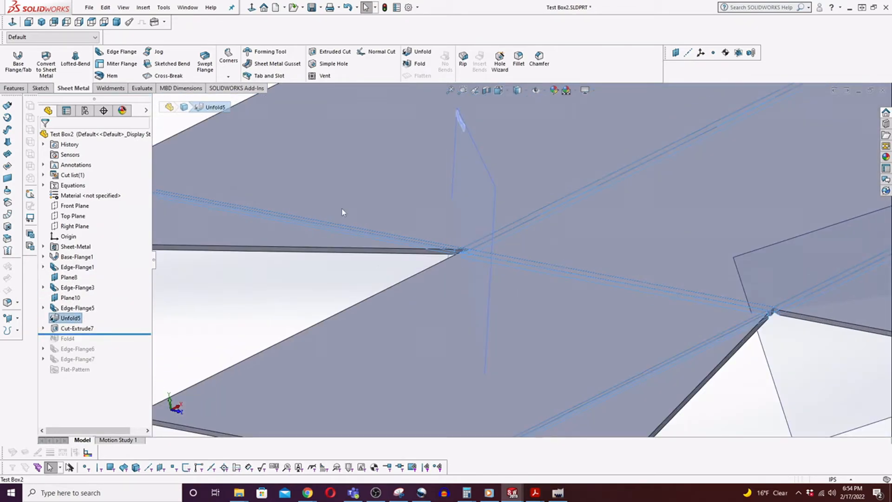
scroll(464, 229, up, 1)
middle_drag(464, 229, 488, 255)
click(43, 328)
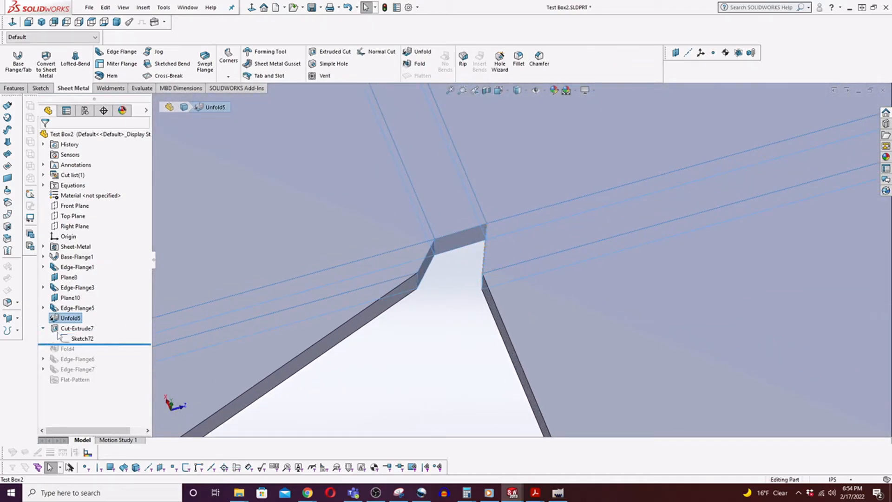
click(83, 339)
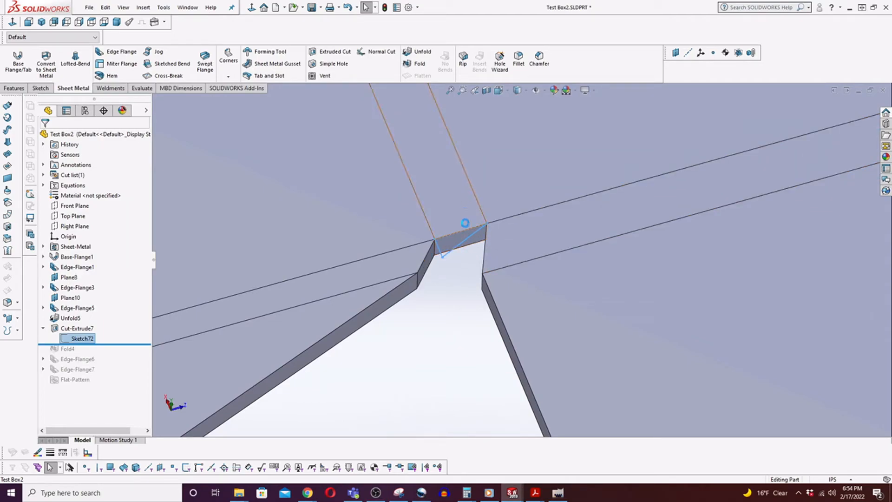
Roll the history forward to include Fold4 and inspect the refolded corner around the cut relief
mouse_move(103, 344)
mouse_down()
mouse_move(112, 346)
mouse_move(107, 354)
mouse_up()
middle_drag(473, 274, 471, 216)
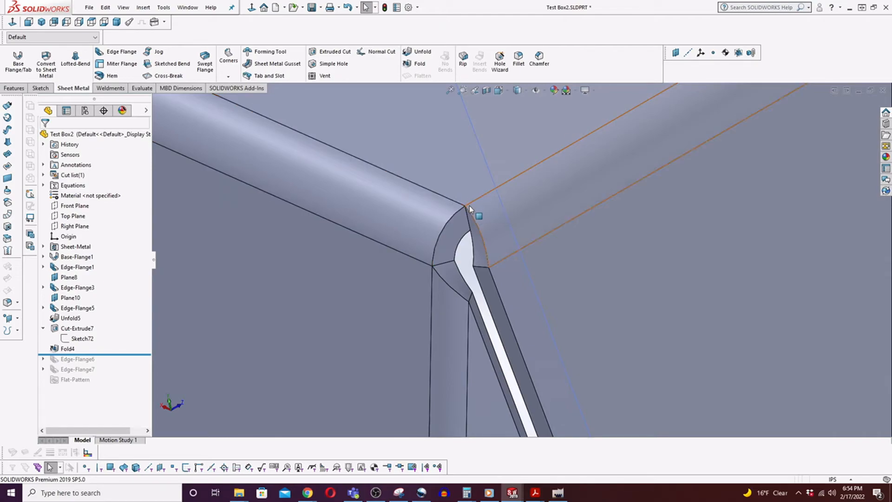
middle_drag(481, 224, 492, 272)
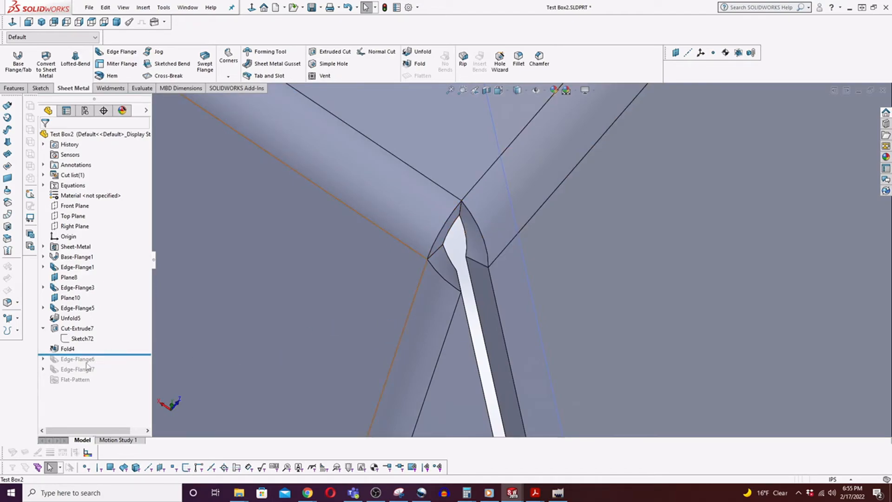
scroll(438, 253, up, 8)
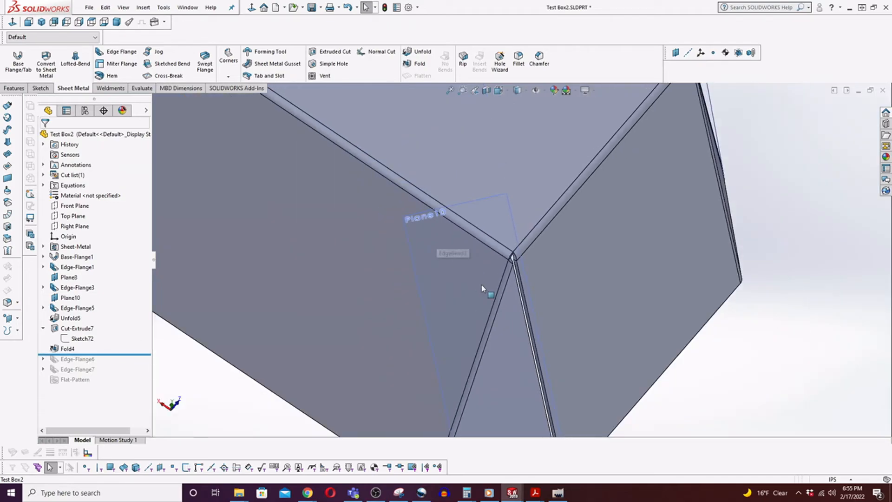
middle_drag(547, 292, 458, 243)
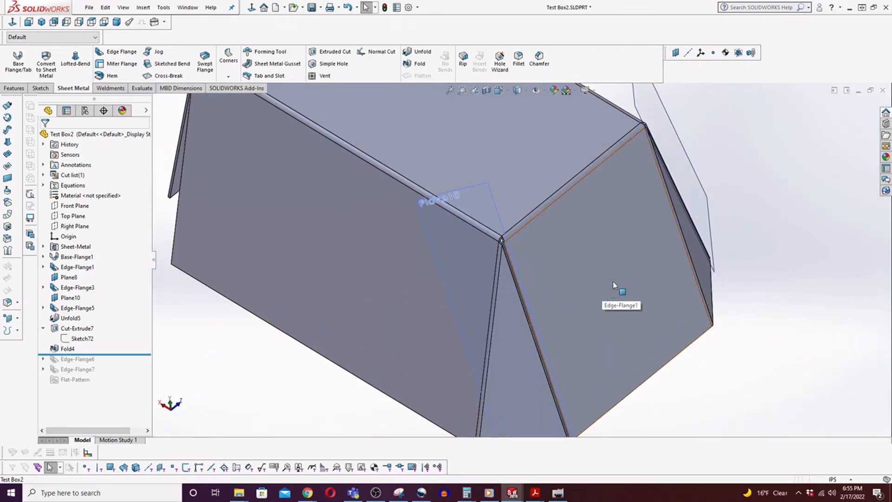
scroll(604, 330, up, 4)
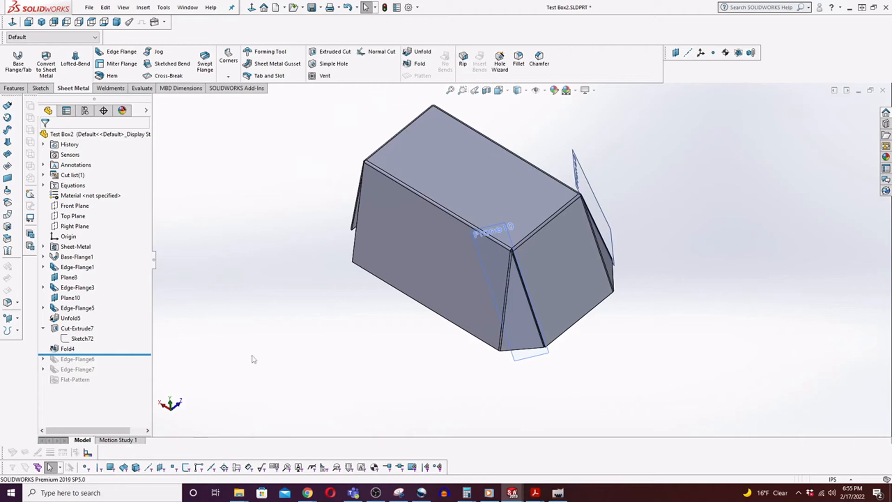
Roll the history forward to include Edge-Flange6 and Edge-Flange7, and highlight the two half-triangle faces of Edge-Flange6
click(121, 355)
drag(123, 358, 117, 385)
middle_drag(474, 300, 465, 339)
click(439, 325)
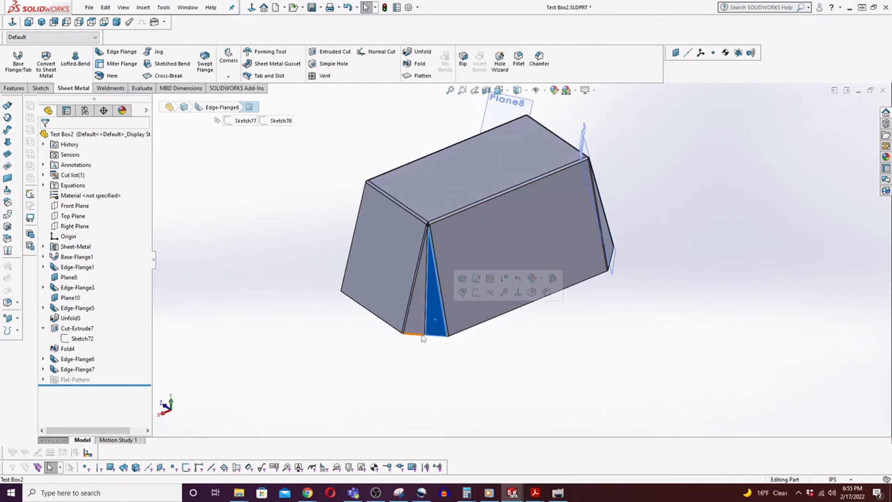
click(420, 326)
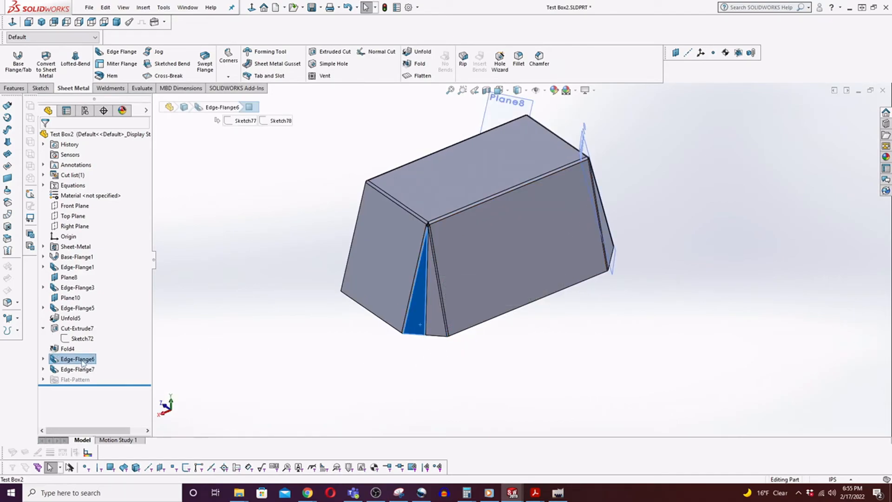
click(82, 360)
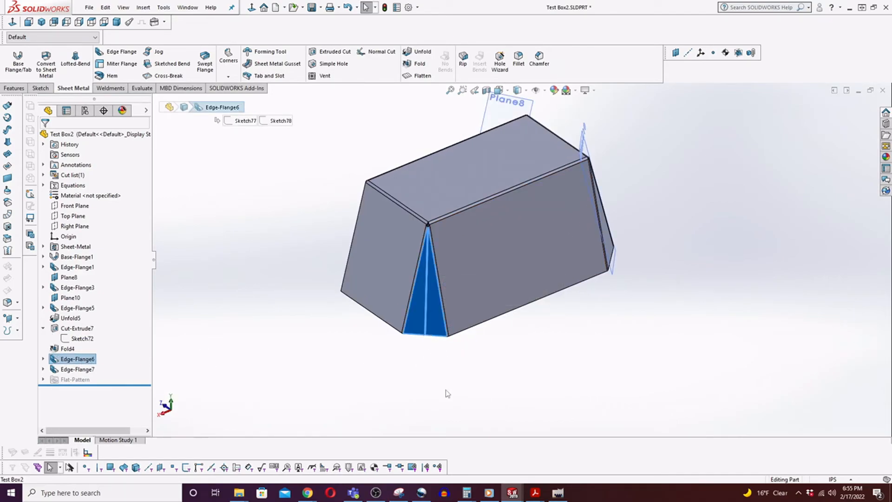
Open the definition of Edge-Flange6 and review its selected edges, angle, flange length, position and relief settings
right_click(80, 361)
click(92, 265)
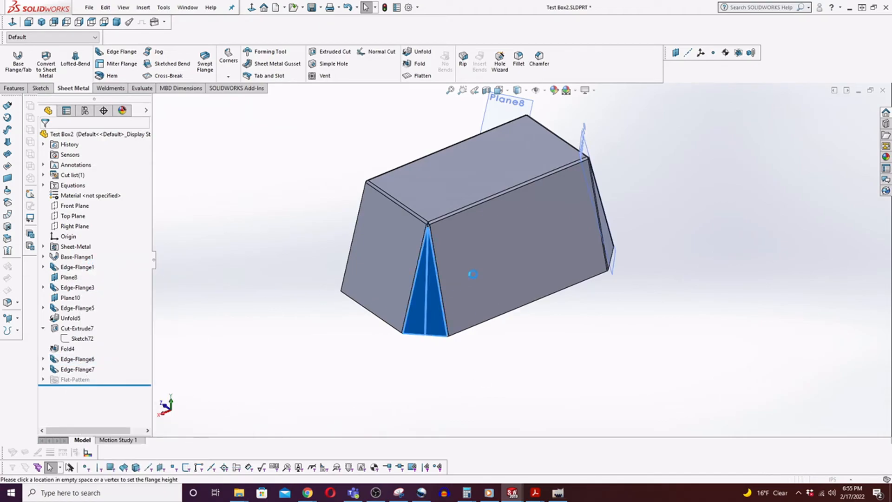
middle_drag(580, 253, 541, 202)
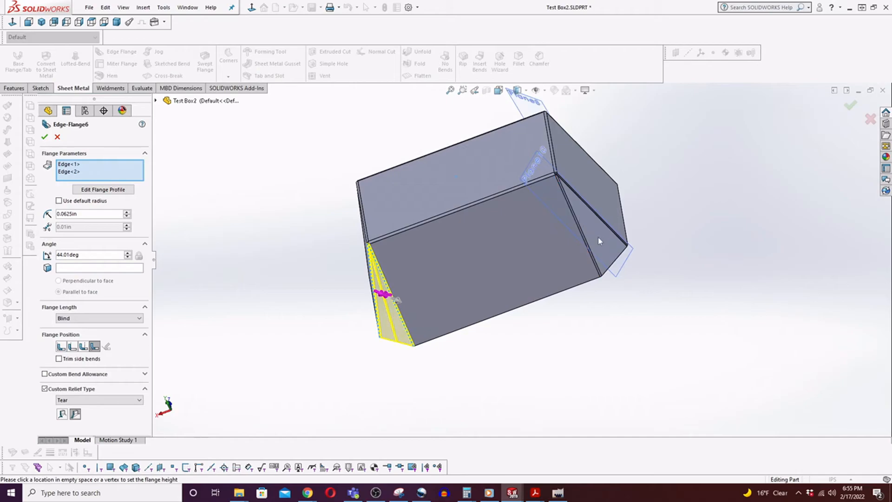
click(74, 155)
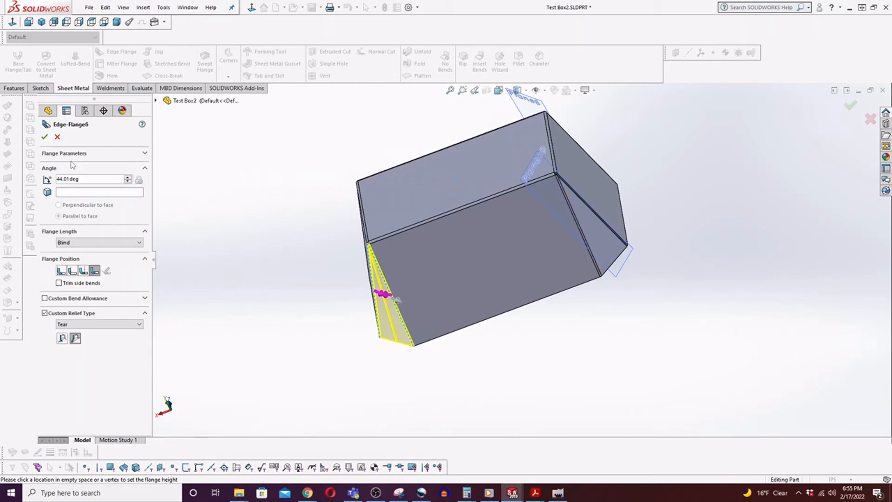
click(81, 156)
Open the flange profile sketch for Edge<1> of Edge-Flange6, check the relations of its construction line, and finish the profile unchanged
click(84, 190)
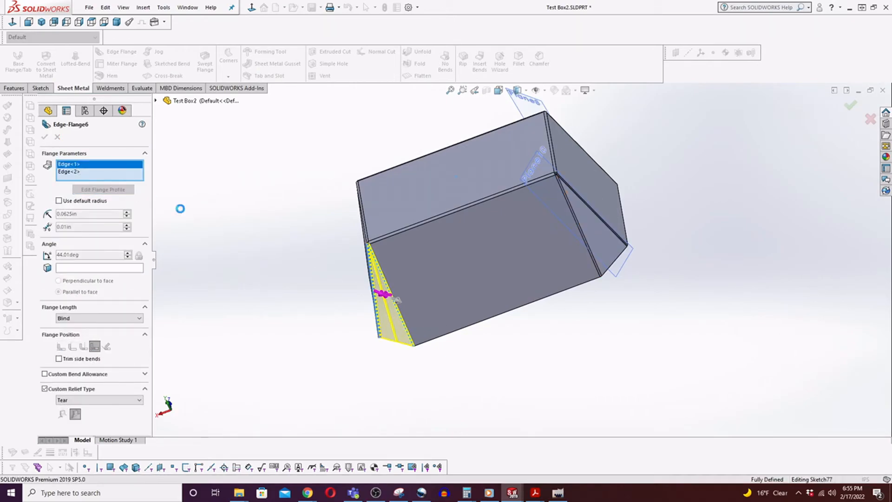
scroll(502, 292, down, 10)
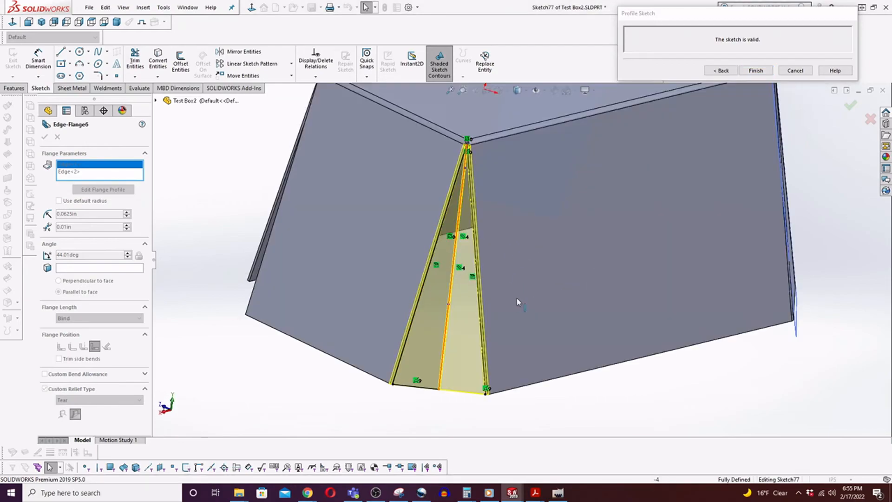
scroll(519, 296, up, 5)
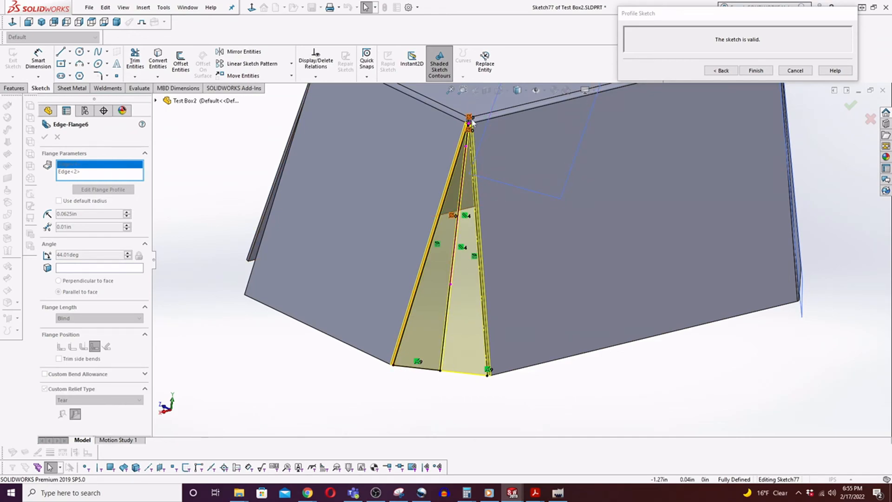
scroll(471, 122, down, 5)
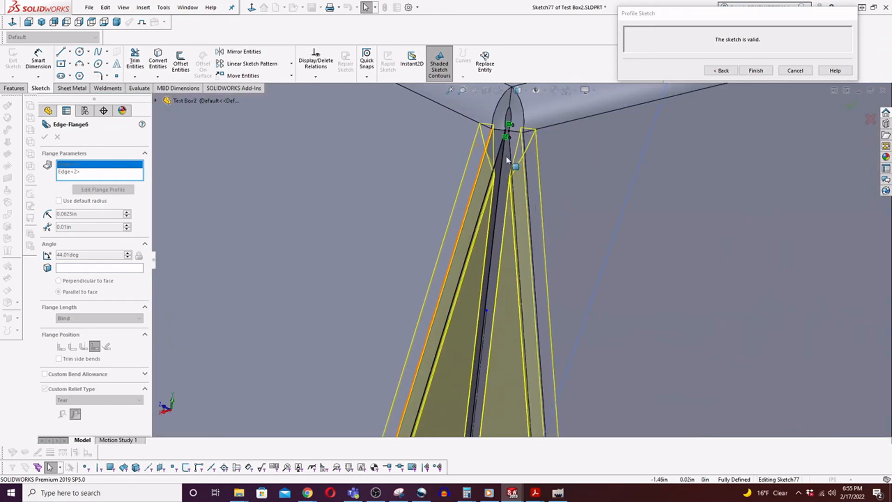
scroll(508, 159, up, 4)
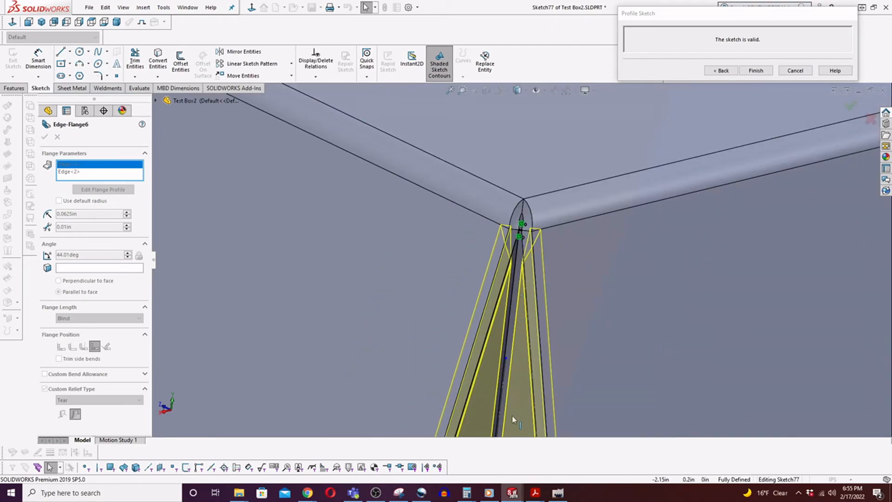
scroll(508, 388, down, 3)
click(504, 326)
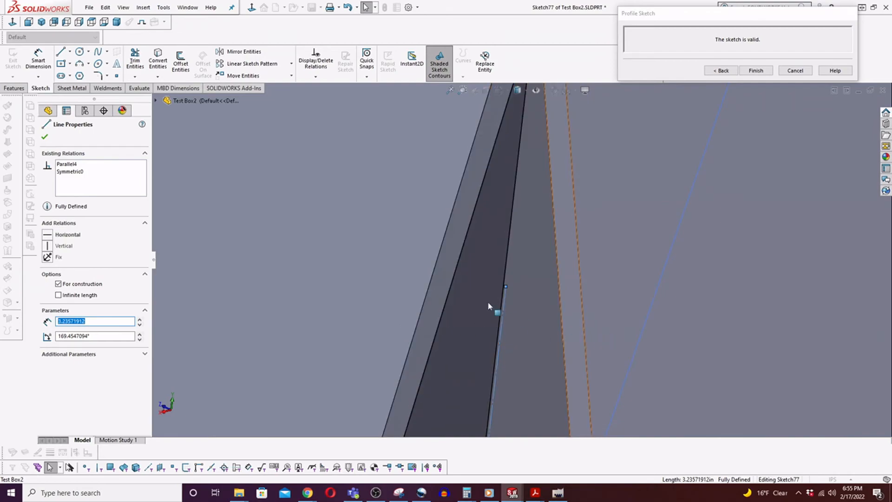
scroll(505, 306, up, 3)
scroll(508, 289, up, 5)
key(Escape)
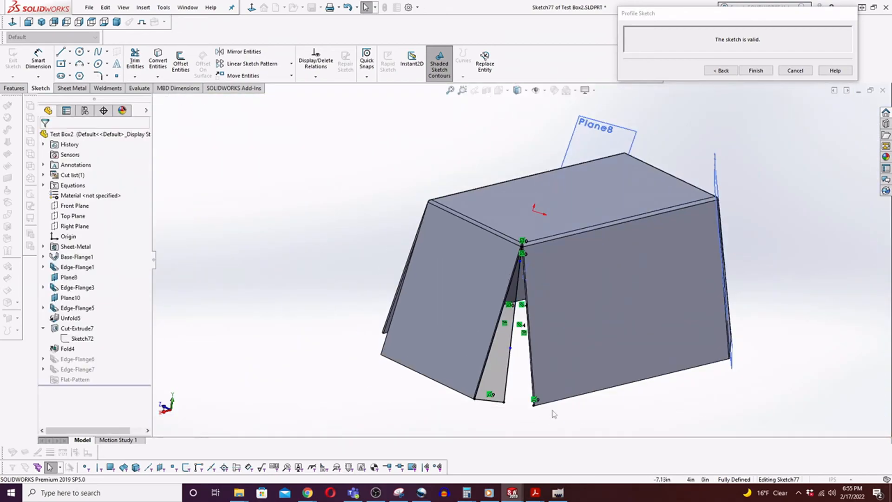
click(756, 70)
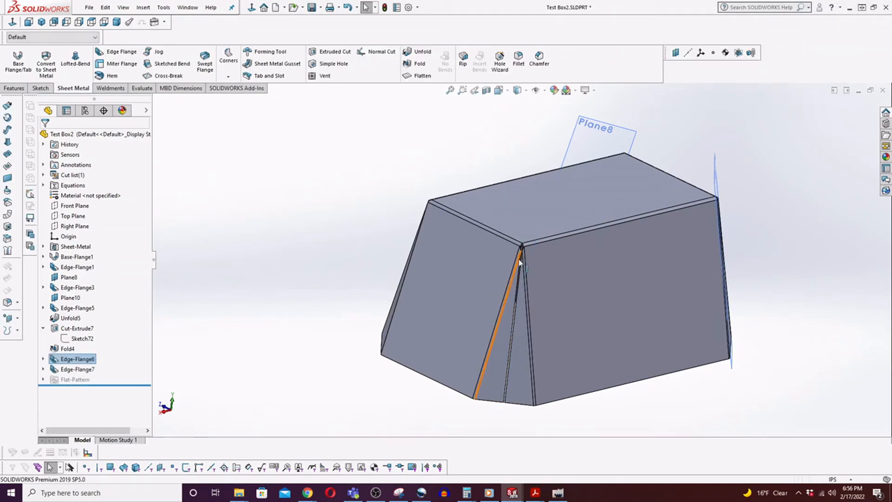
Examine the seam between the two halves of Edge-Flange6 from outside and below, and compare it with the one-piece corner flange
middle_drag(530, 358, 531, 318)
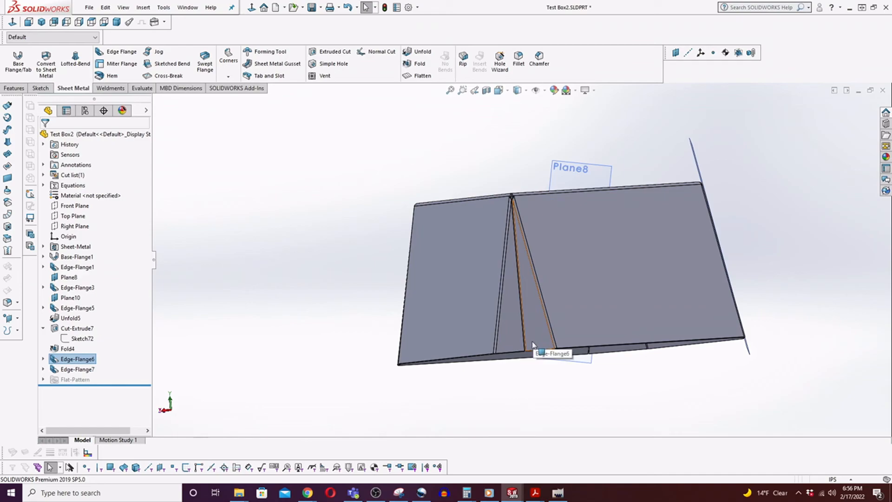
middle_drag(536, 324, 544, 391)
scroll(513, 418, down, 5)
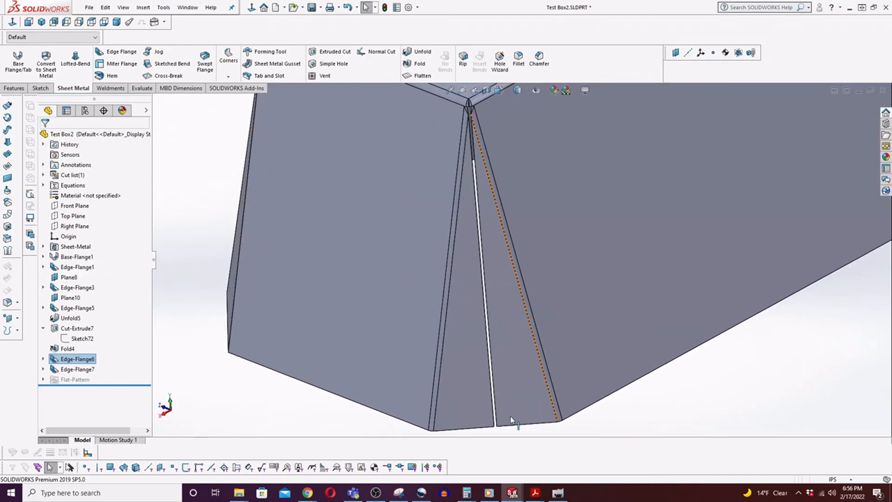
scroll(501, 408, up, 6)
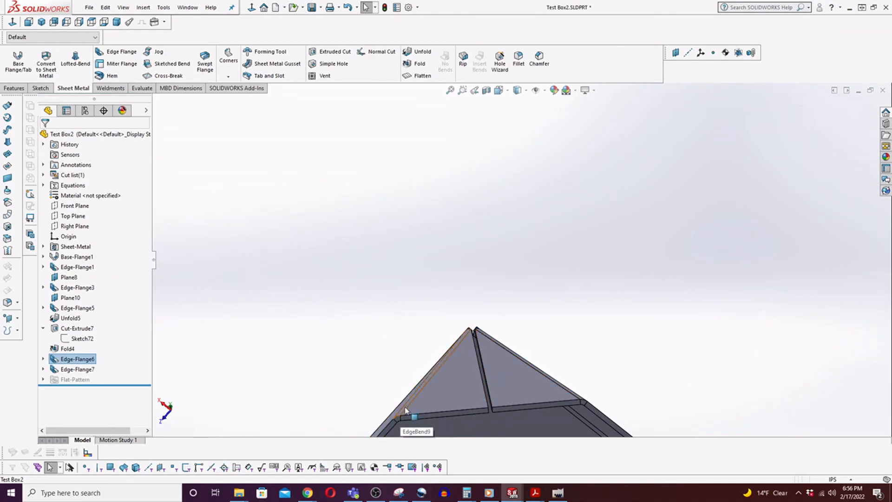
mouse_move(497, 362)
middle_down()
mouse_move(474, 401)
mouse_move(478, 358)
mouse_move(519, 361)
middle_up()
scroll(514, 352, up, 2)
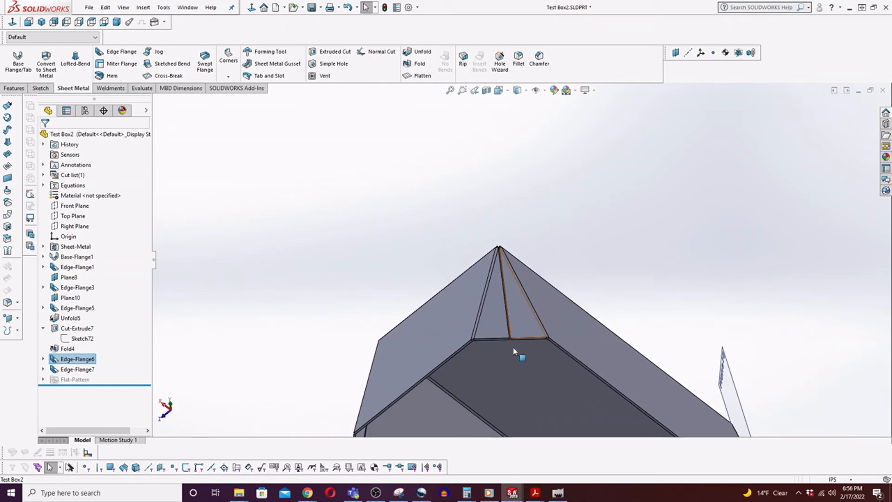
middle_drag(522, 307, 659, 286)
scroll(669, 292, up, 3)
scroll(475, 233, down, 3)
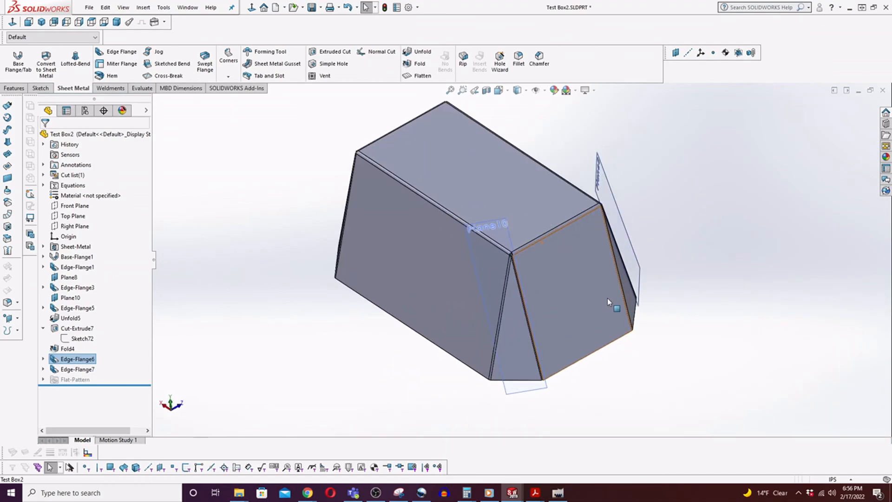
middle_drag(361, 339, 418, 265)
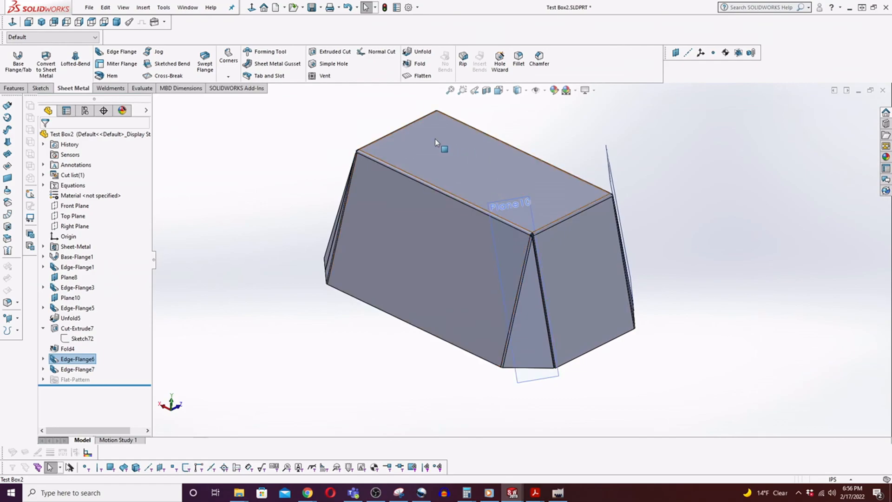
Display the dimensions of side flange Edge-Flange1 and corner flange Edge-Flange5, and clear the selection
scroll(437, 141, down, 1)
double_click(441, 312)
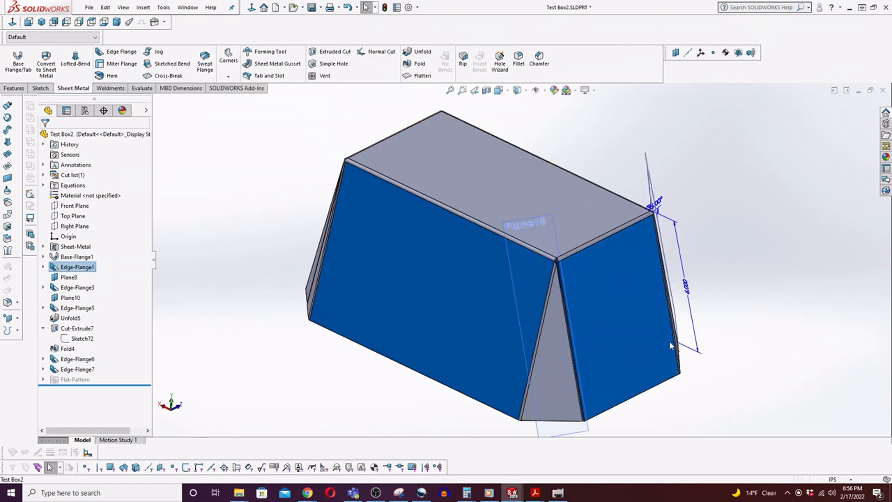
double_click(567, 380)
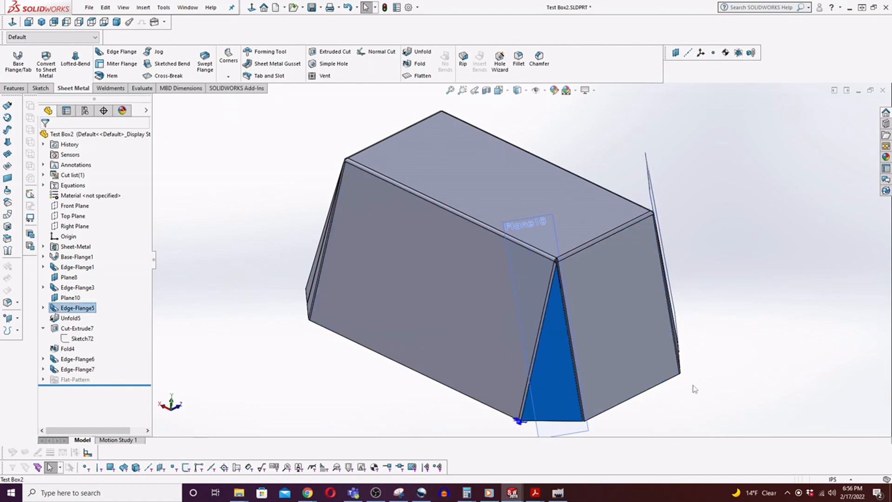
click(754, 254)
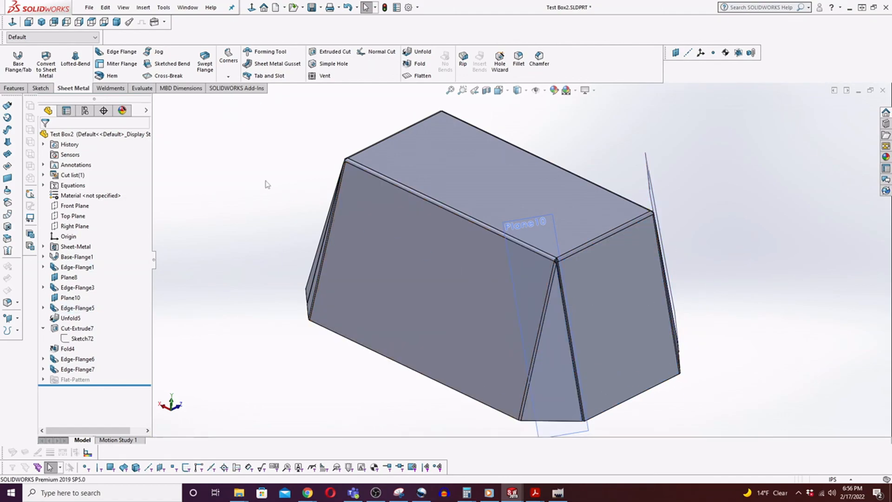
click(442, 165)
double_click(417, 275)
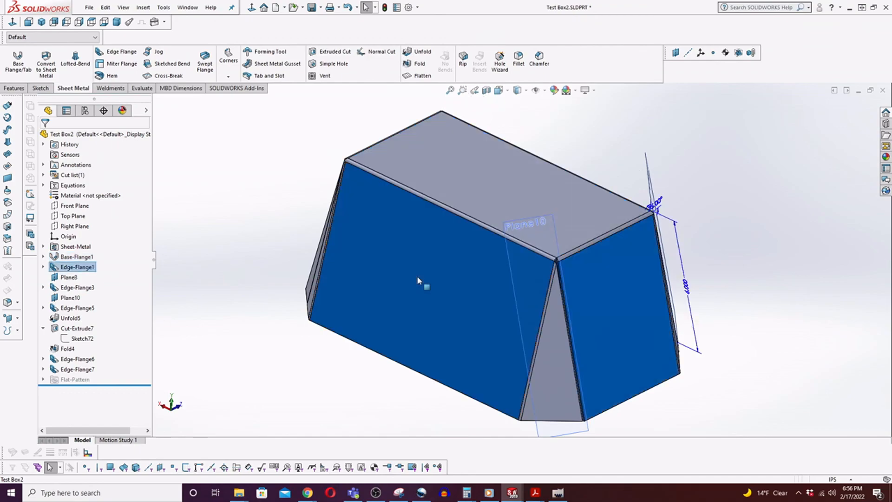
click(746, 285)
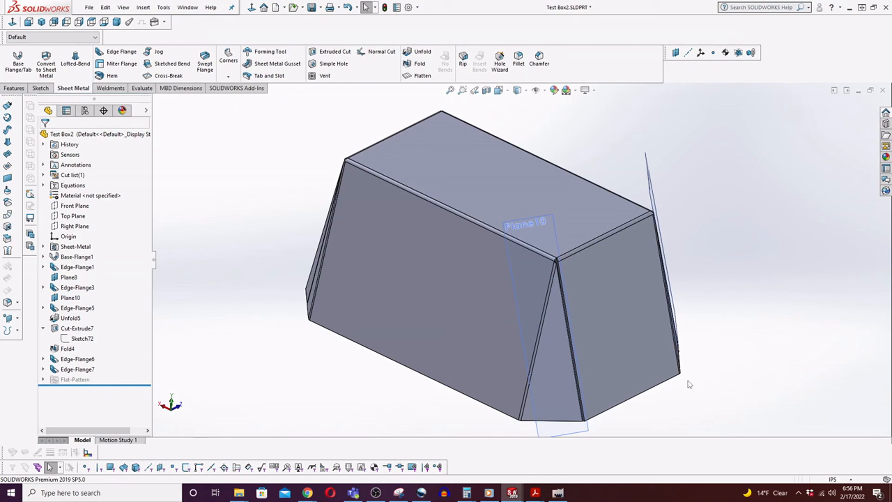
middle_drag(701, 378, 600, 381)
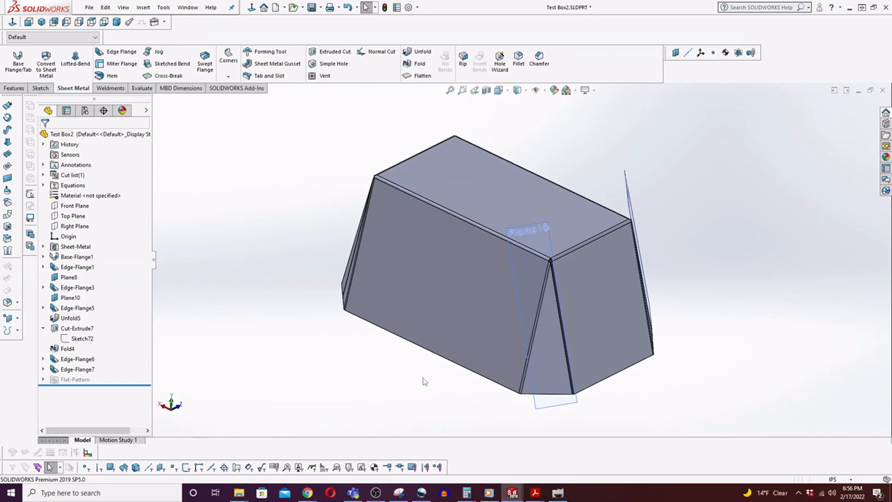
middle_drag(427, 368, 420, 360)
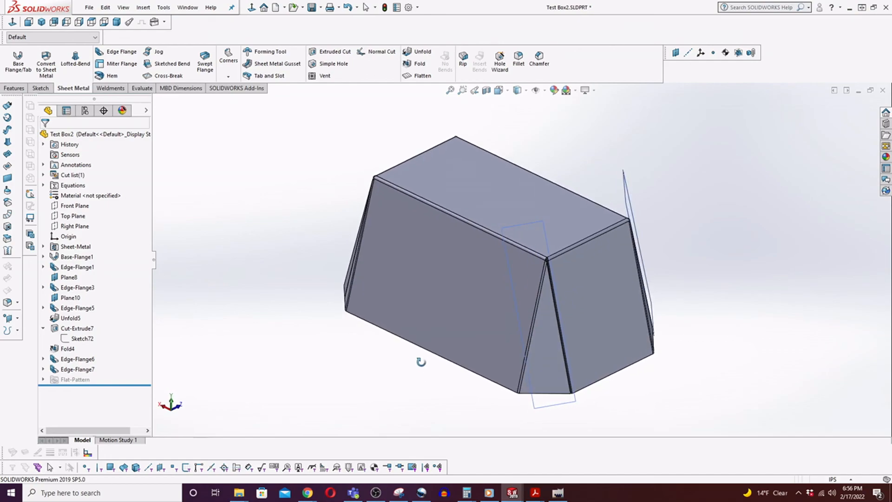
middle_drag(628, 365, 736, 438)
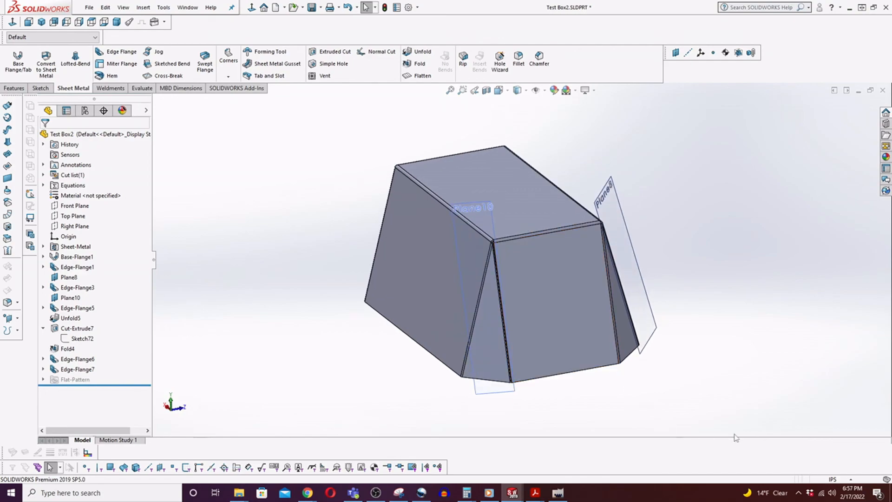